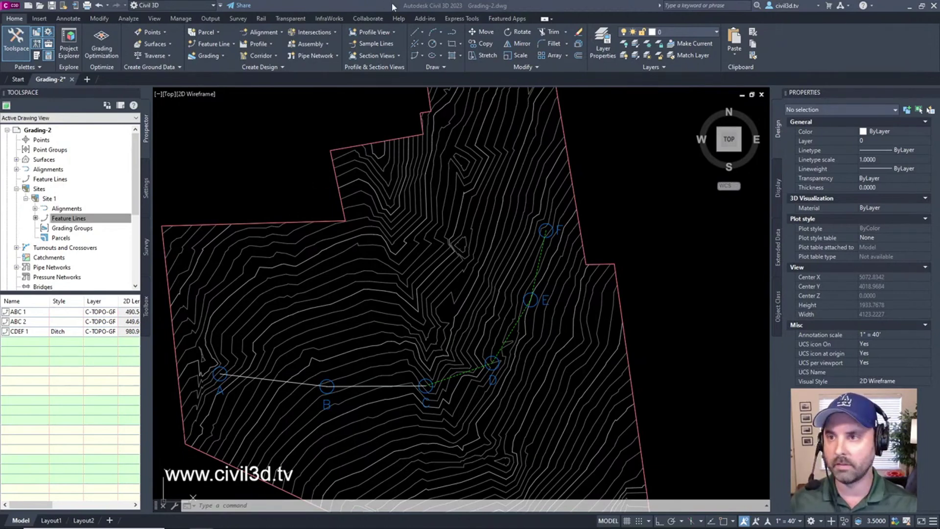
- Switch to the Modify ribbon tab to show the feature line Edit Geometry and Edit Elevations panels
{"action": "left_click", "coordinate": [97, 21]}
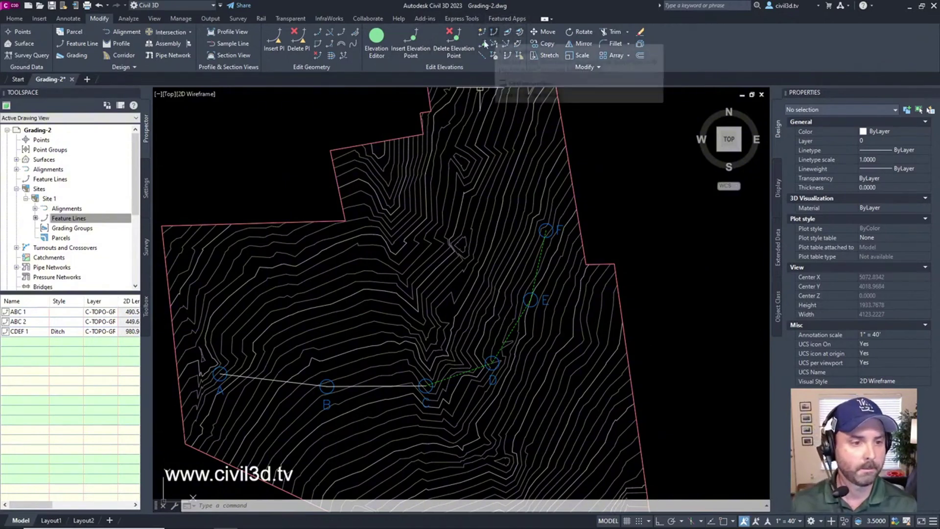
- Open the Grading Elevation Editor on feature line C–F and shrink the panel to reveal the site
{"action": "left_click", "coordinate": [380, 39]}
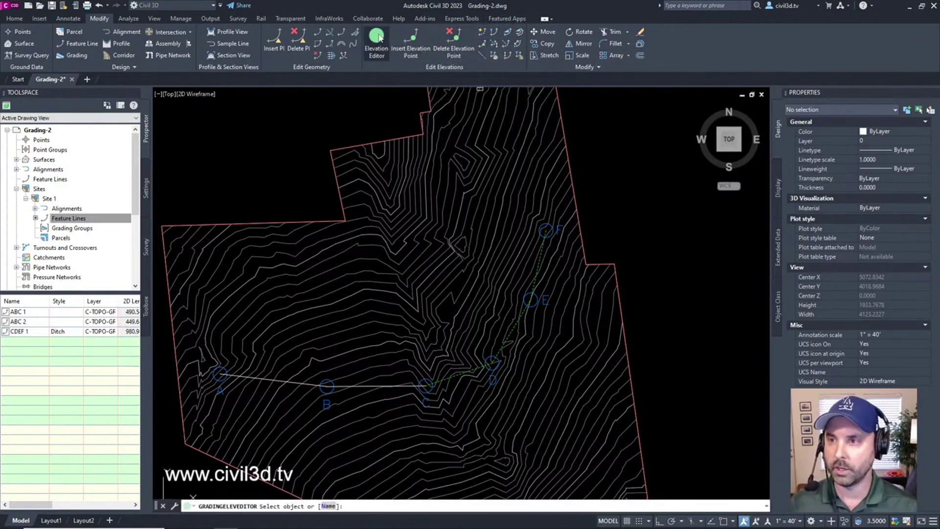
{"action": "scroll", "coordinate": [473, 382], "scroll_direction": "up", "scroll_amount": 2}
{"action": "left_click", "coordinate": [476, 378]}
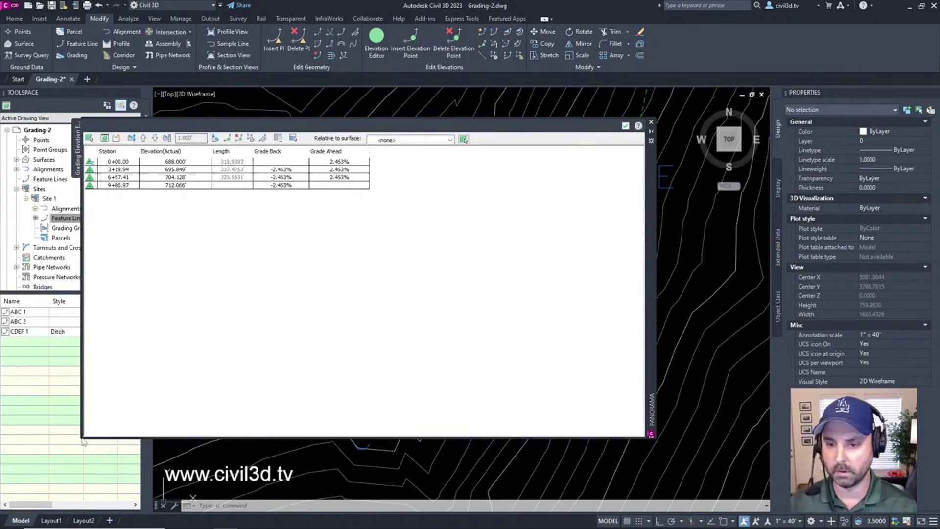
{"action": "left_click_drag", "start_coordinate": [79, 439], "coordinate": [345, 421]}
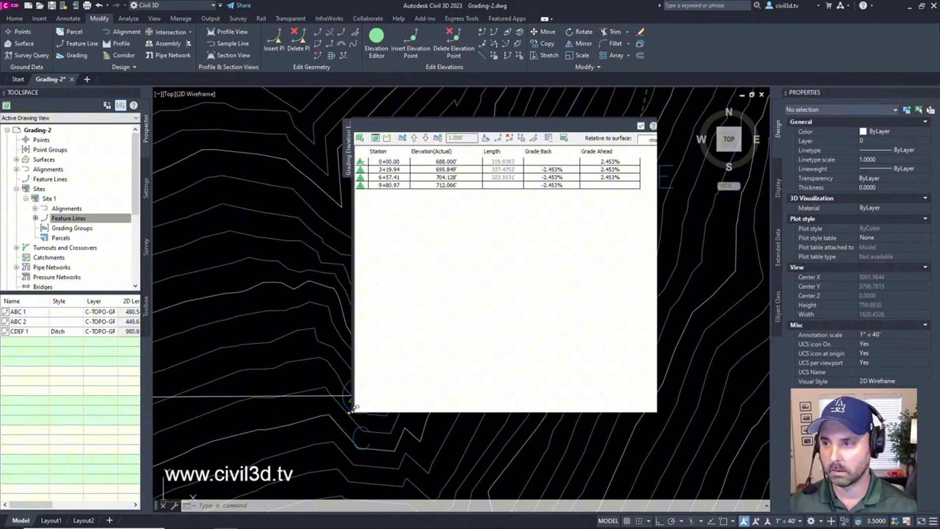
{"action": "scroll", "coordinate": [577, 267], "scroll_direction": "up", "scroll_amount": 3}
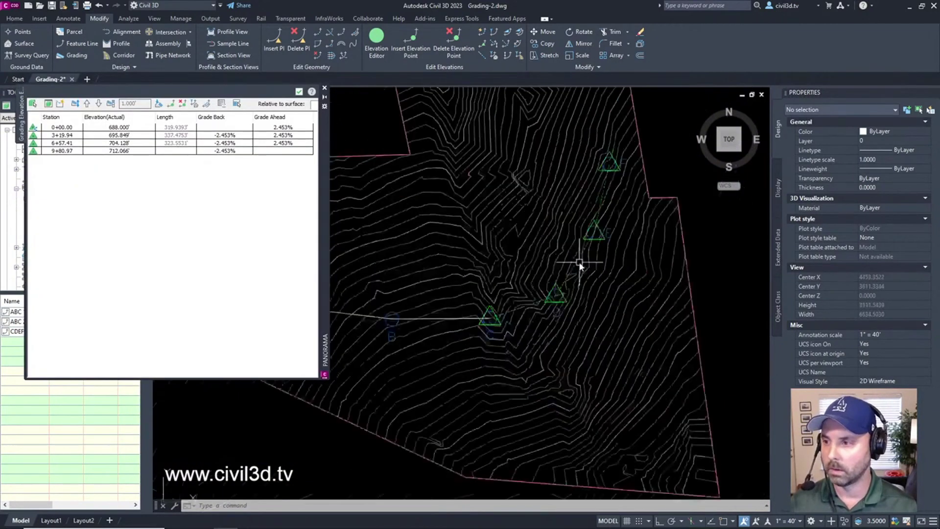
{"action": "middle_click_drag", "start_coordinate": [535, 246], "coordinate": [522, 332]}
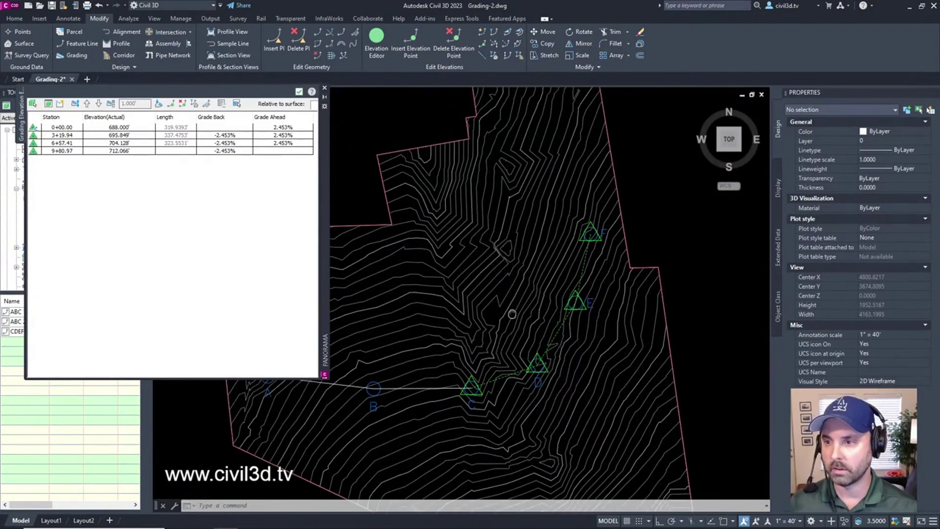
{"action": "scroll", "coordinate": [521, 338], "scroll_direction": "up", "scroll_amount": 2}
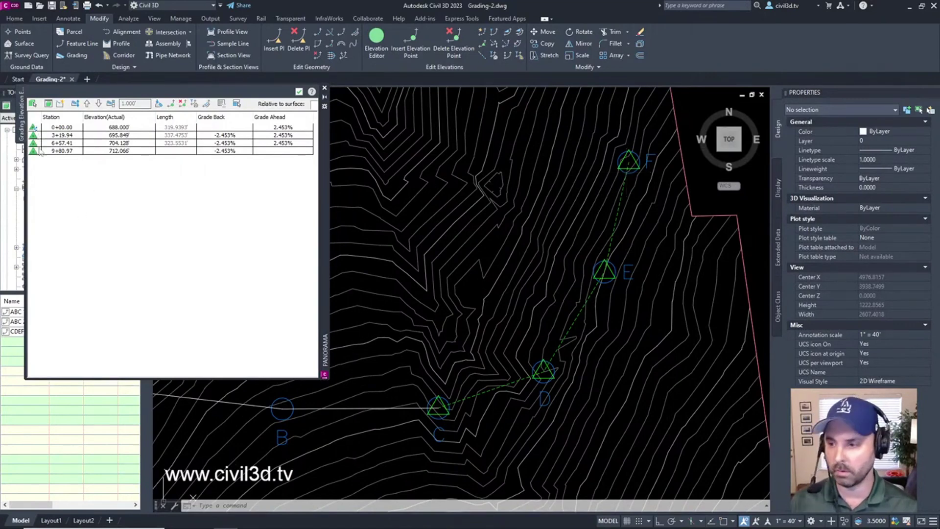
{"action": "mouse_move", "coordinate": [645, 201]}
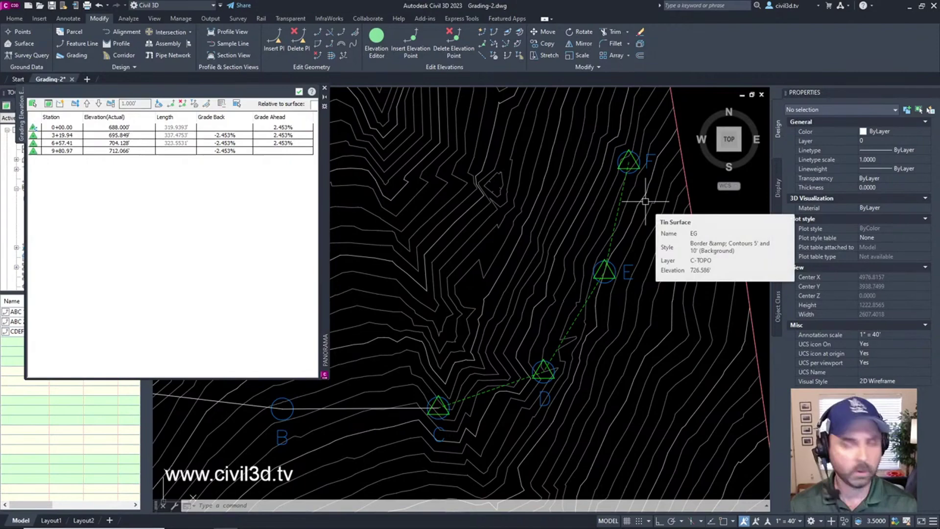
{"action": "scroll", "coordinate": [645, 202], "scroll_direction": "down", "scroll_amount": 6}
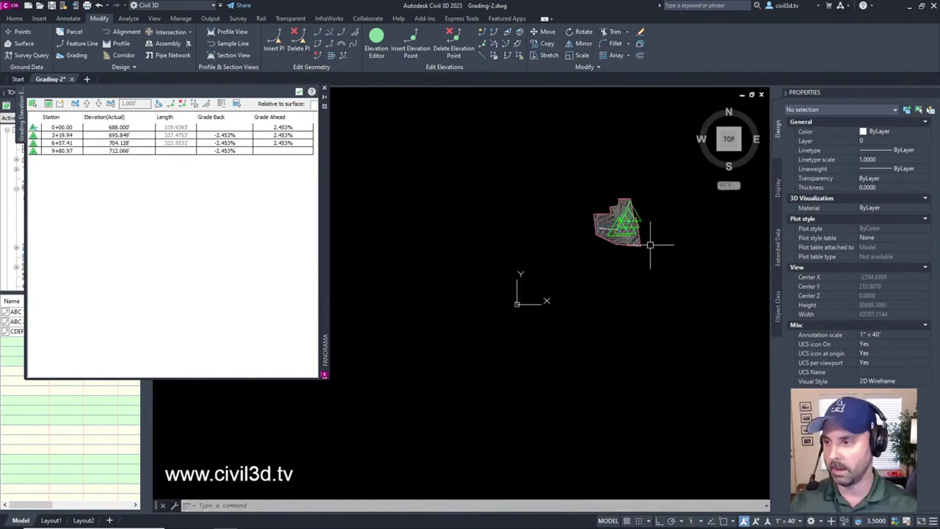
{"action": "scroll", "coordinate": [650, 248], "scroll_direction": "up", "scroll_amount": 6}
{"action": "mouse_move", "coordinate": [466, 206]}
{"action": "middle_mouse_down"}
{"action": "mouse_move", "coordinate": [472, 229]}
{"action": "mouse_move", "coordinate": [562, 280]}
{"action": "mouse_move", "coordinate": [590, 359]}
{"action": "mouse_move", "coordinate": [581, 364]}
{"action": "middle_mouse_up"}
{"action": "scroll", "coordinate": [562, 282], "scroll_direction": "up", "scroll_amount": 2}
{"action": "scroll", "coordinate": [582, 345], "scroll_direction": "down", "scroll_amount": 2}
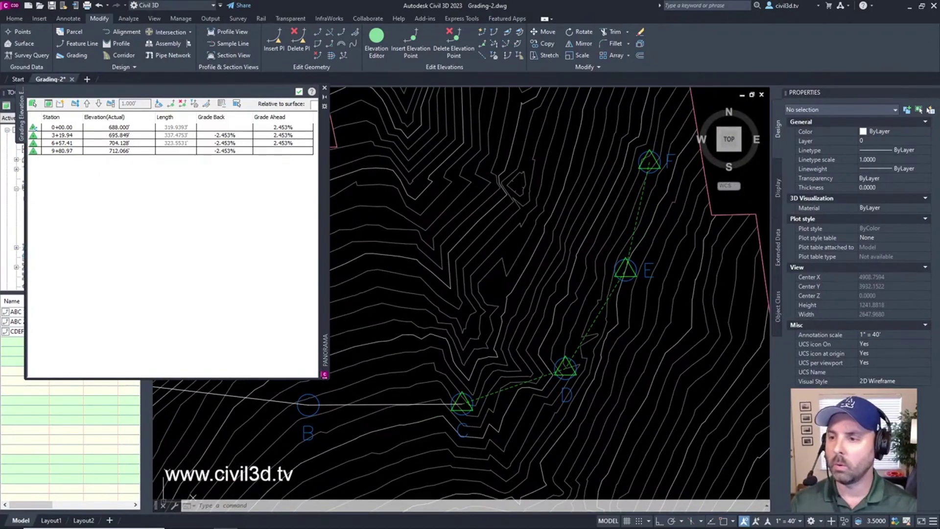
{"action": "mouse_move", "coordinate": [489, 299]}
{"action": "middle_mouse_down"}
{"action": "mouse_move", "coordinate": [543, 298]}
{"action": "mouse_move", "coordinate": [551, 308]}
{"action": "middle_mouse_up"}
{"action": "scroll", "coordinate": [542, 299], "scroll_direction": "down", "scroll_amount": 5}
{"action": "scroll", "coordinate": [540, 296], "scroll_direction": "up", "scroll_amount": 3}
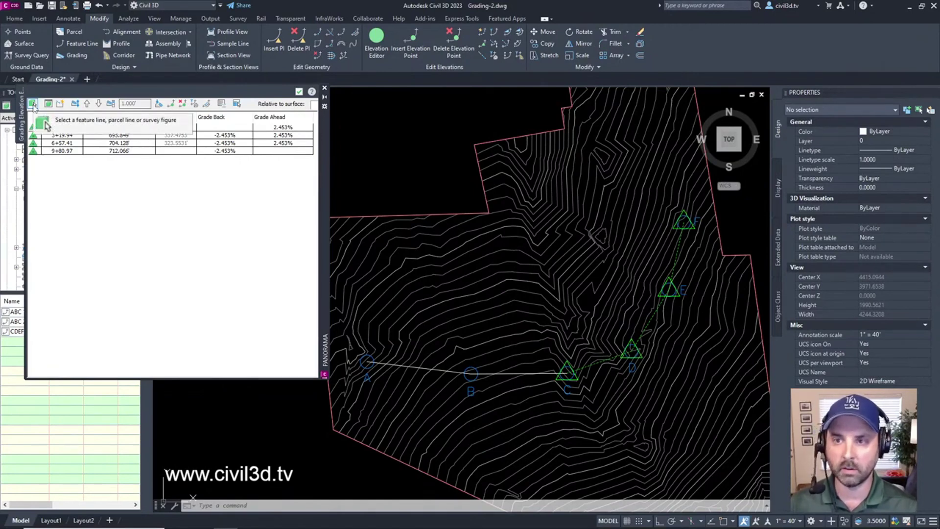
- Switch the editor to feature line A–B and set station 0+00.00 to elevation 630'
{"action": "left_click", "coordinate": [33, 104]}
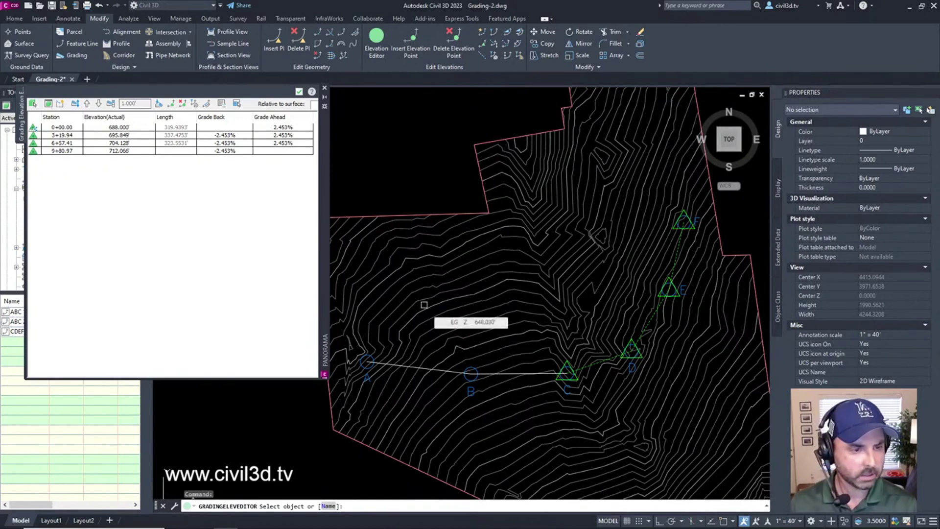
{"action": "left_click", "coordinate": [410, 367]}
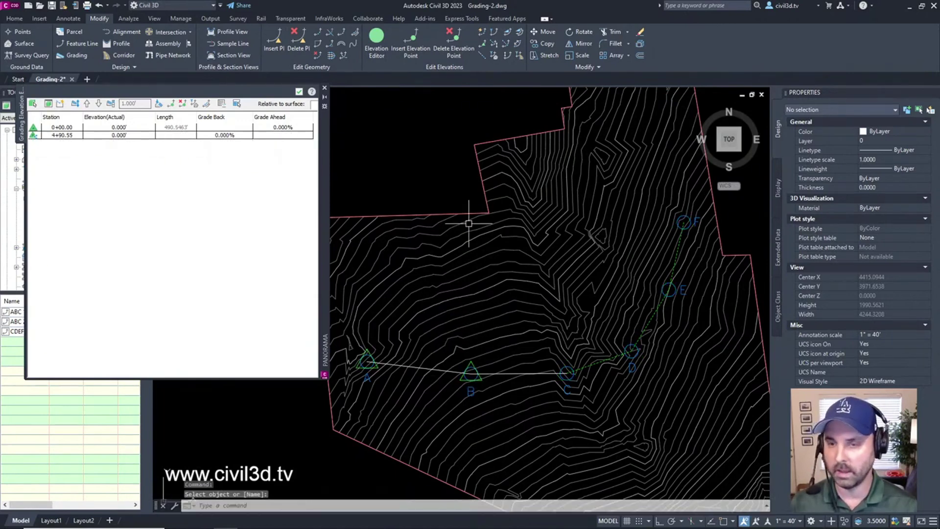
{"action": "left_click", "coordinate": [119, 127]}
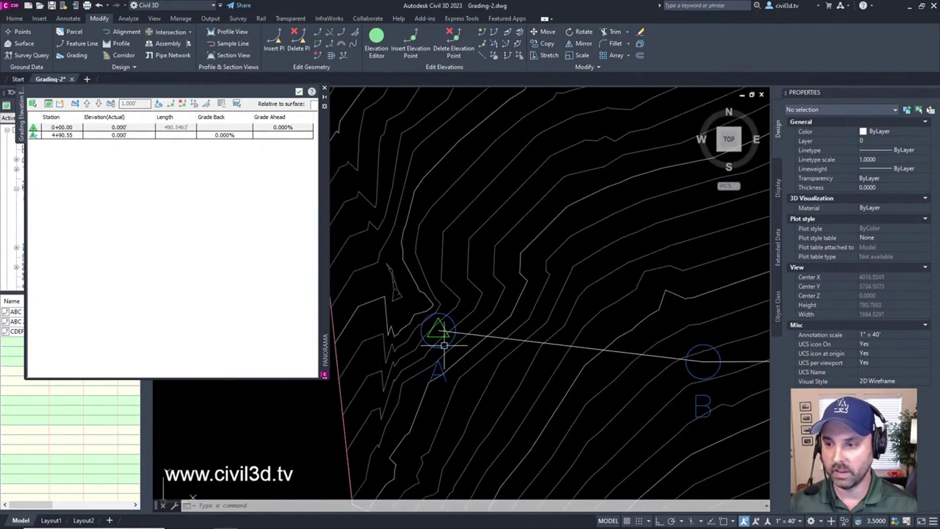
{"action": "left_click", "coordinate": [127, 127]}
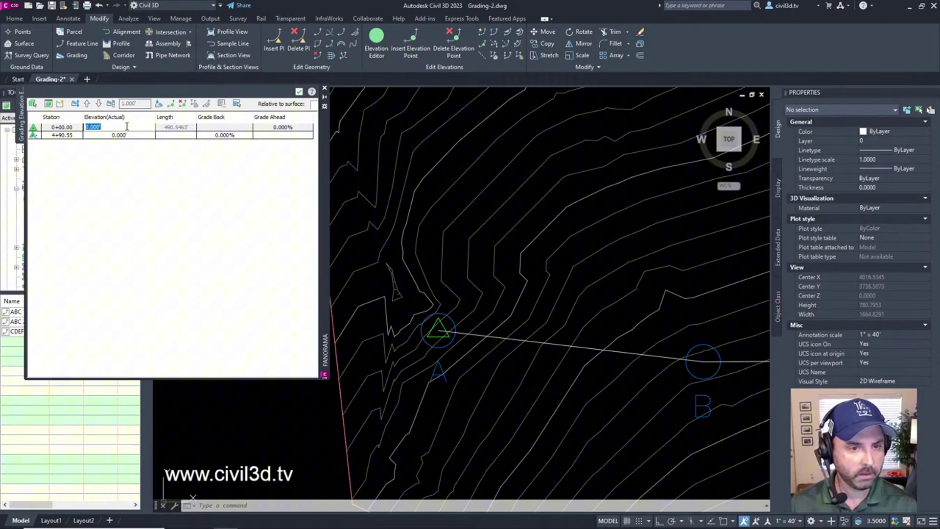
{"action": "type", "text": "630"}
{"action": "key", "text": "Return"}
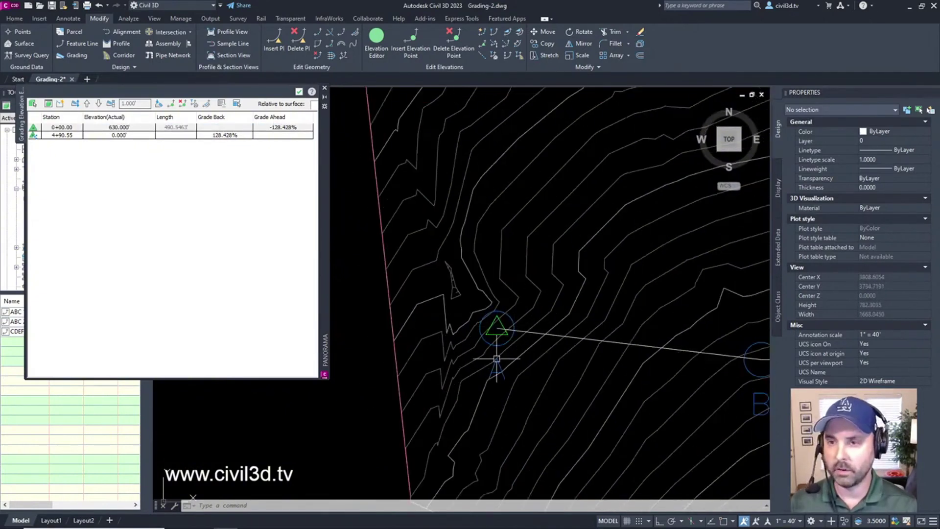
- Set station 4+90.55 to elevation 690', giving a 12.231% grade
{"action": "mouse_move", "coordinate": [488, 370]}
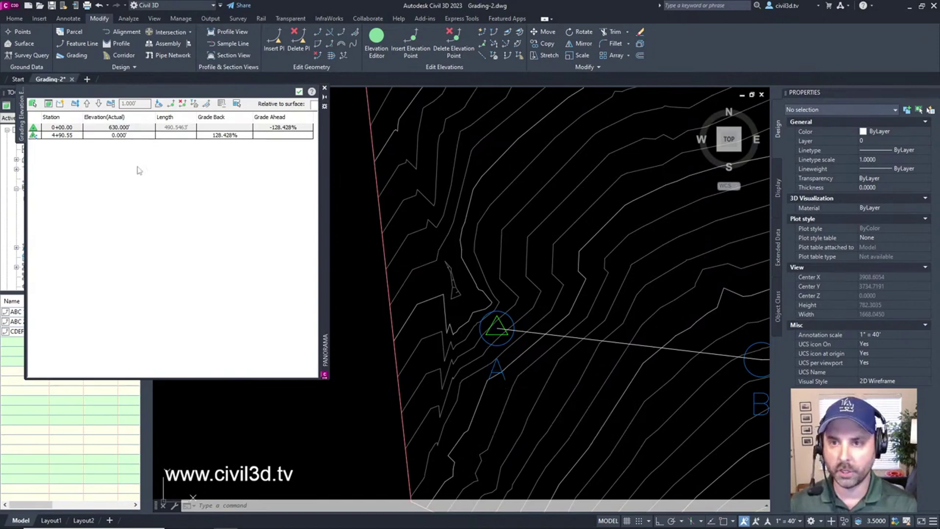
{"action": "left_click", "coordinate": [115, 135]}
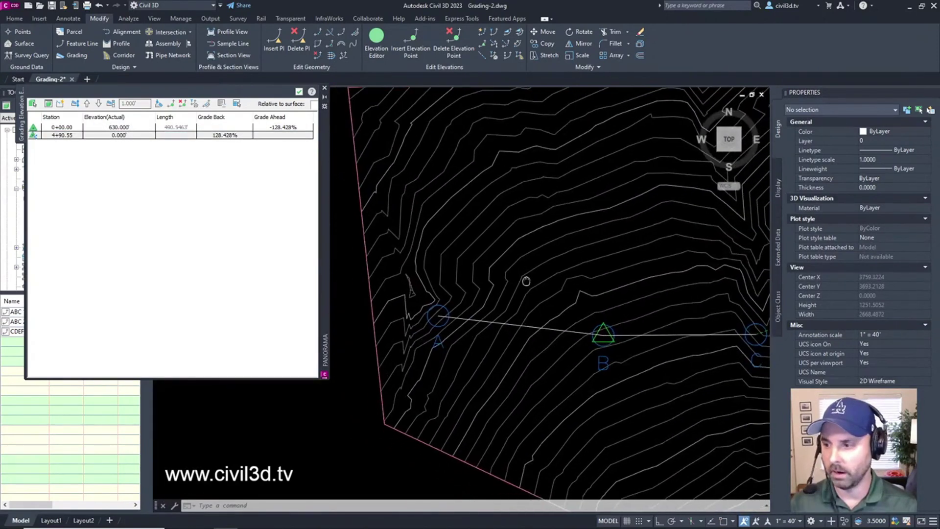
{"action": "left_click", "coordinate": [123, 135]}
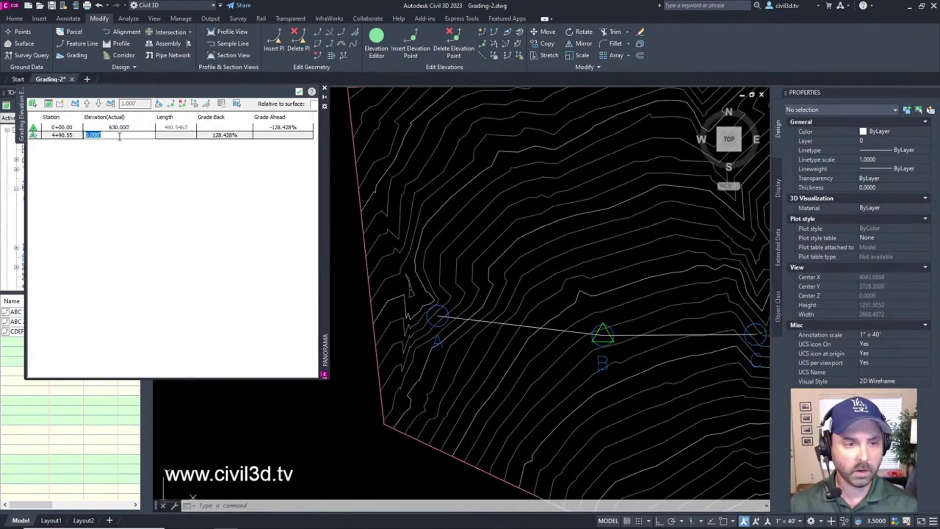
{"action": "type", "text": "690"}
{"action": "key", "text": "Return"}
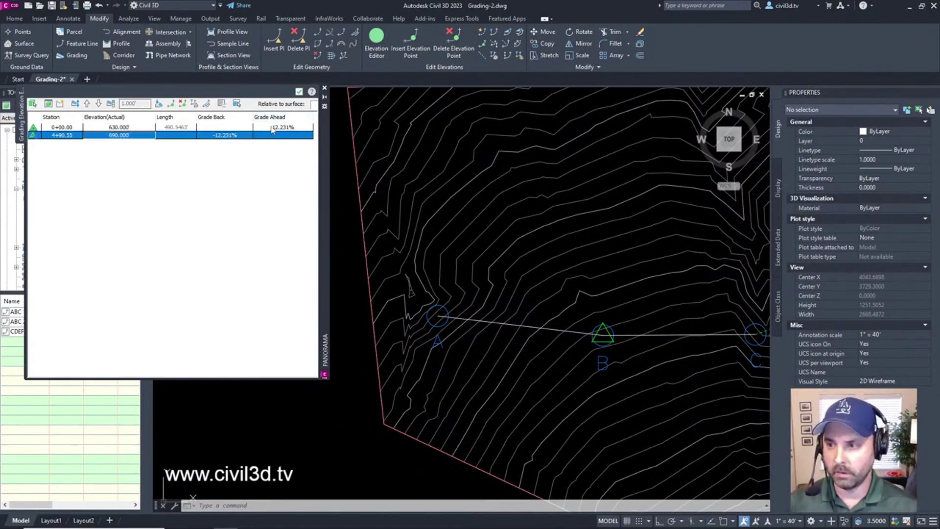
- Orbit and pan to a tilted 3D view of the surface triangles and window-select five objects
{"action": "scroll", "coordinate": [514, 268], "scroll_direction": "down", "scroll_amount": 5}
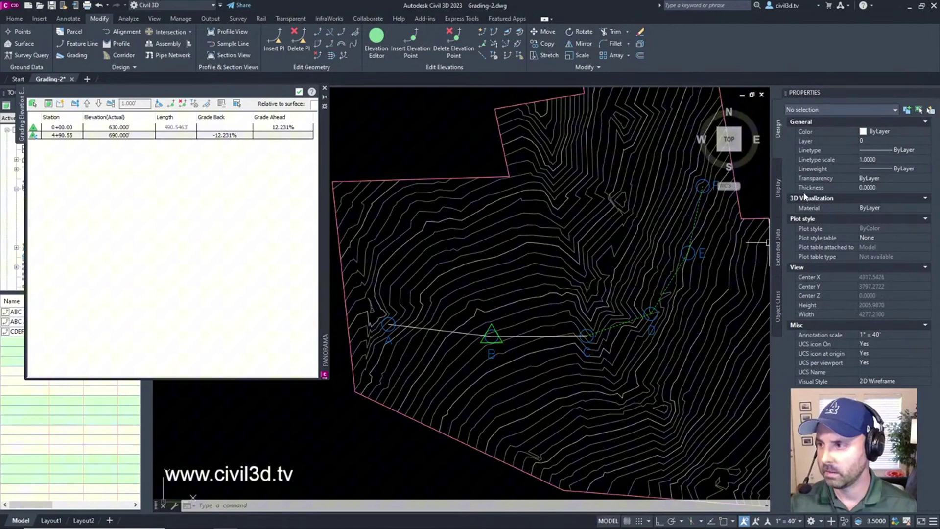
{"action": "left_click_drag", "start_coordinate": [734, 178], "coordinate": [520, 395]}
{"action": "scroll", "coordinate": [520, 395], "scroll_direction": "up", "scroll_amount": 3}
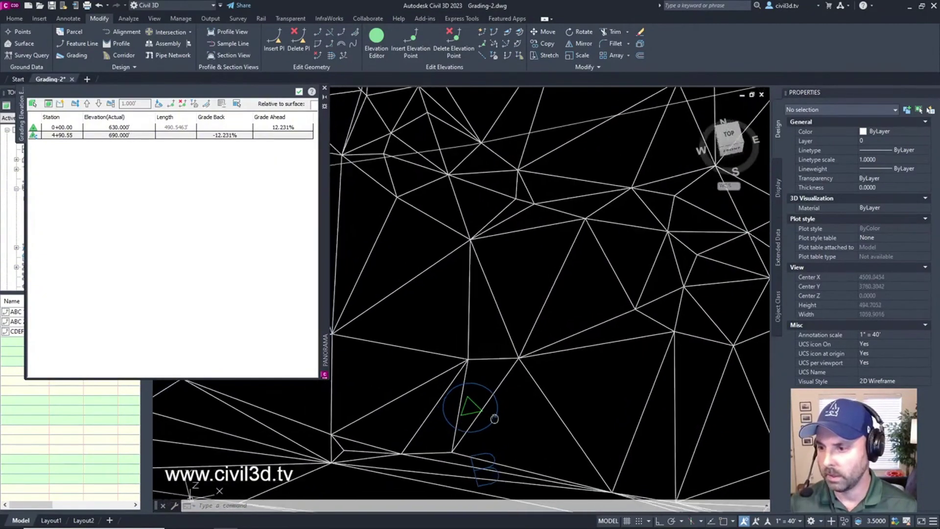
{"action": "scroll", "coordinate": [493, 398], "scroll_direction": "down", "scroll_amount": 5}
{"action": "middle_click_drag", "start_coordinate": [492, 398], "coordinate": [532, 401]}
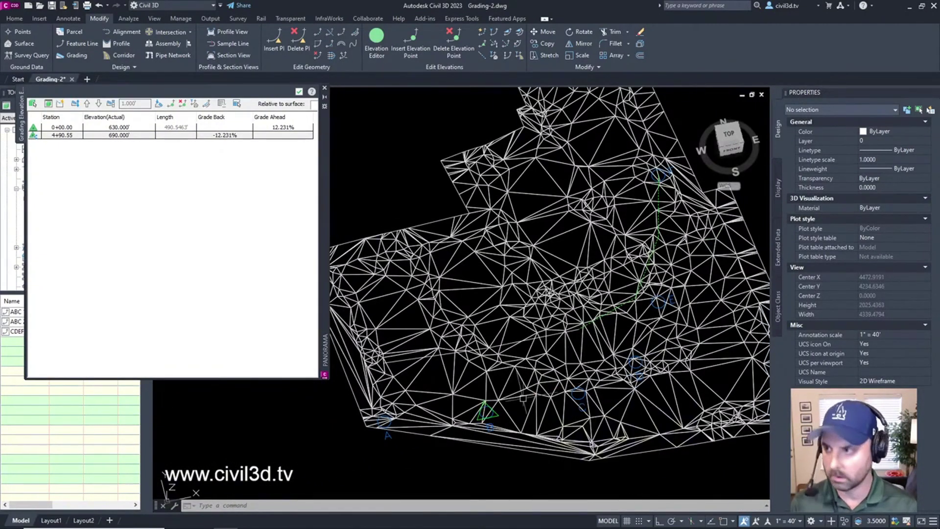
{"action": "scroll", "coordinate": [628, 313], "scroll_direction": "up", "scroll_amount": 5}
{"action": "scroll", "coordinate": [628, 313], "scroll_direction": "down", "scroll_amount": 5}
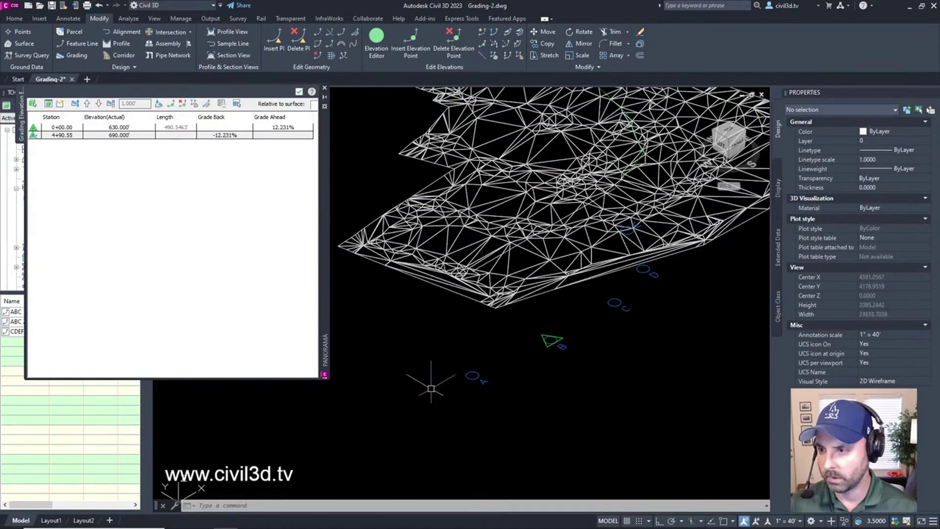
{"action": "left_click_drag", "start_coordinate": [443, 387], "coordinate": [490, 372]}
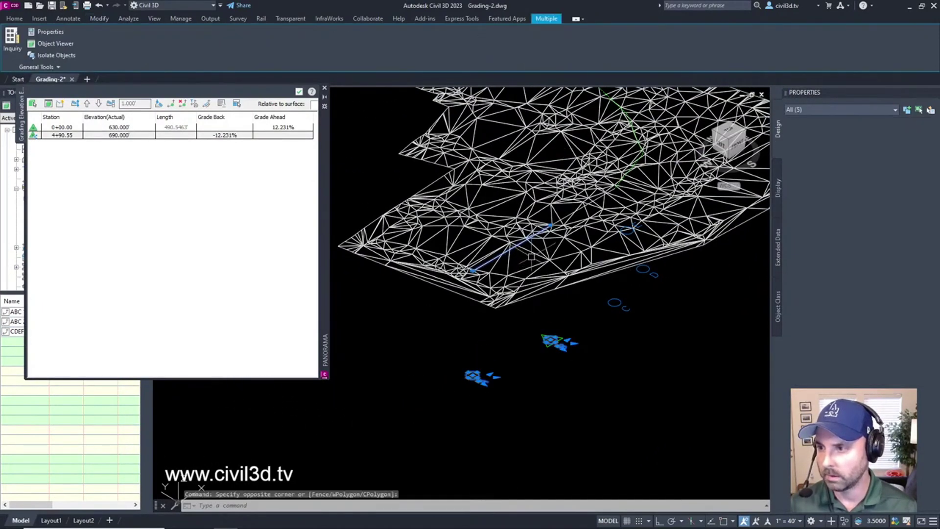
{"action": "scroll", "coordinate": [496, 265], "scroll_direction": "up", "scroll_amount": 5}
- Select the EG surface and apply the Border & Grid & Elevations style
{"action": "key", "text": "Escape"}
{"action": "scroll", "coordinate": [550, 318], "scroll_direction": "up", "scroll_amount": 2}
{"action": "left_click", "coordinate": [549, 319]}
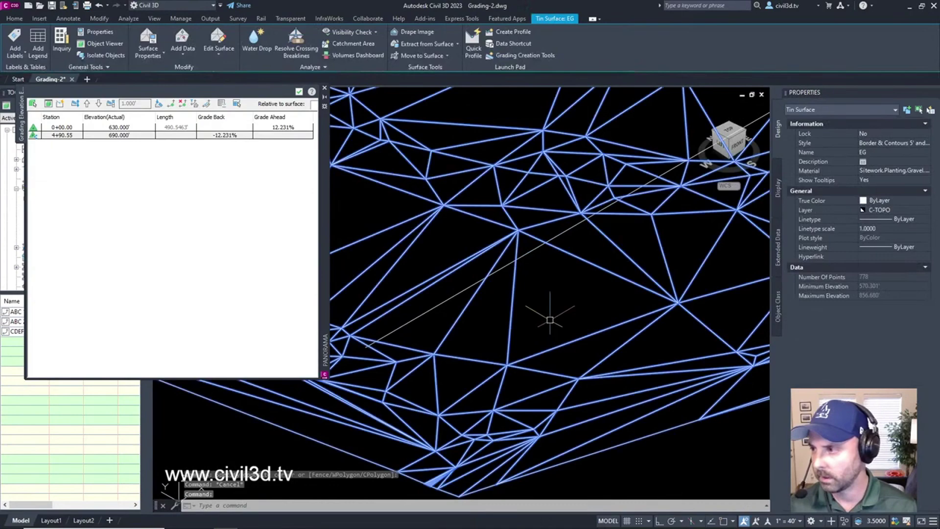
{"action": "left_click", "coordinate": [890, 143]}
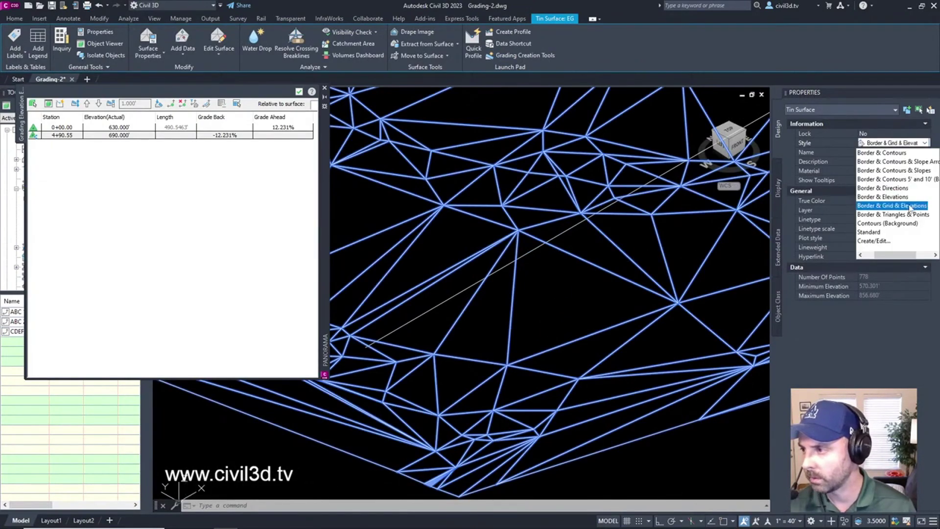
{"action": "left_click", "coordinate": [908, 204]}
{"action": "key", "text": "Escape"}
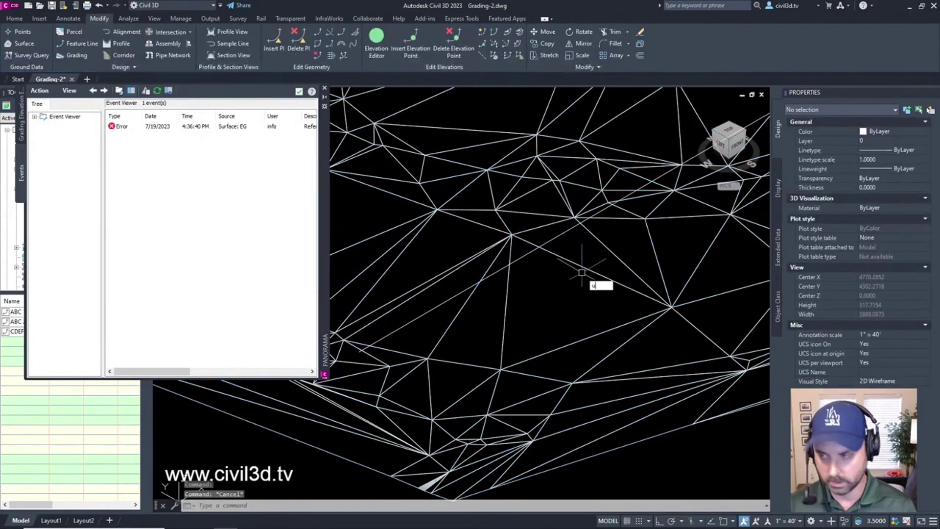
- Switch to a top view and apply a contour style to the EG surface
{"action": "scroll", "coordinate": [594, 268], "scroll_direction": "down", "scroll_amount": 5}
{"action": "left_click", "coordinate": [729, 138]}
{"action": "scroll", "coordinate": [549, 287], "scroll_direction": "up", "scroll_amount": 3}
{"action": "left_click", "coordinate": [549, 286]}
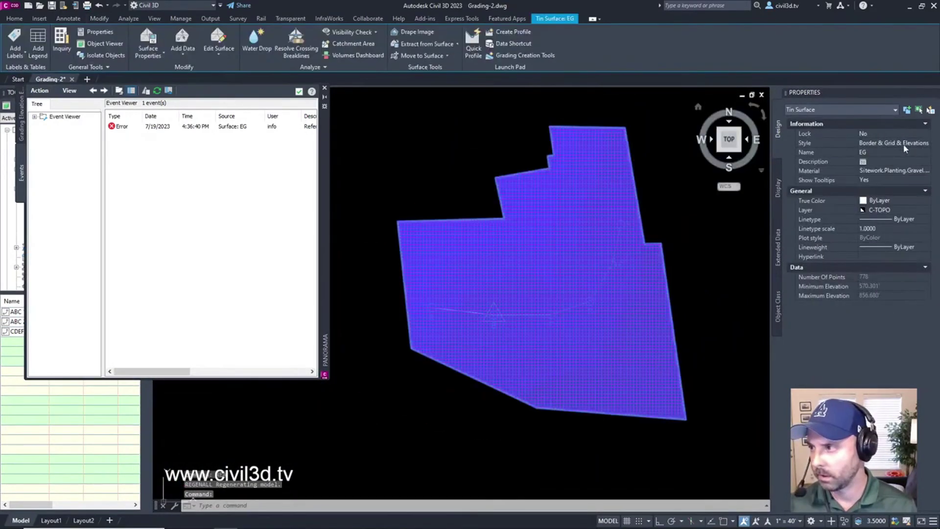
{"action": "left_click", "coordinate": [910, 143]}
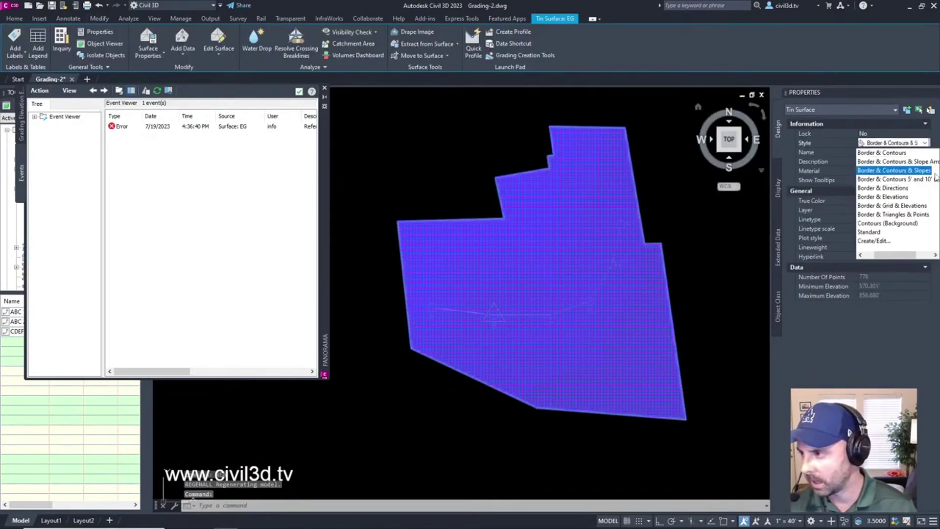
{"action": "left_click", "coordinate": [920, 177]}
{"action": "key", "text": "Escape"}
- Try Contours (Background), Border & Grid & Elevations and Border & Directions, ending on 5' and 10' contours
{"action": "scroll", "coordinate": [479, 330], "scroll_direction": "up", "scroll_amount": 3}
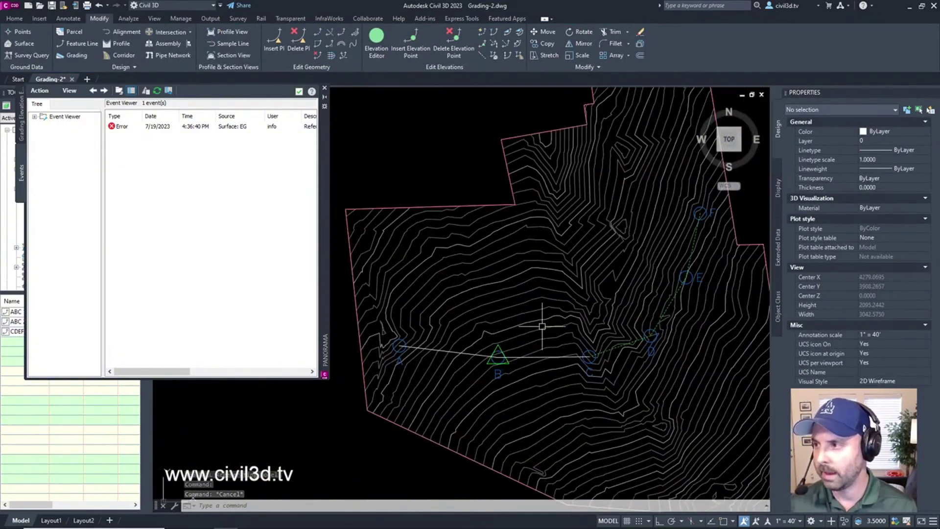
{"action": "left_click", "coordinate": [739, 248]}
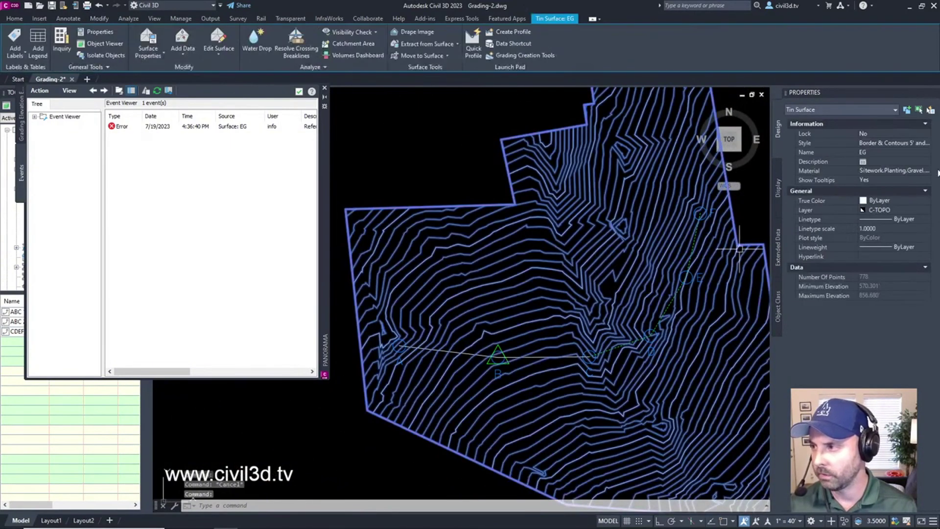
{"action": "left_click", "coordinate": [885, 142]}
{"action": "left_click", "coordinate": [921, 145]}
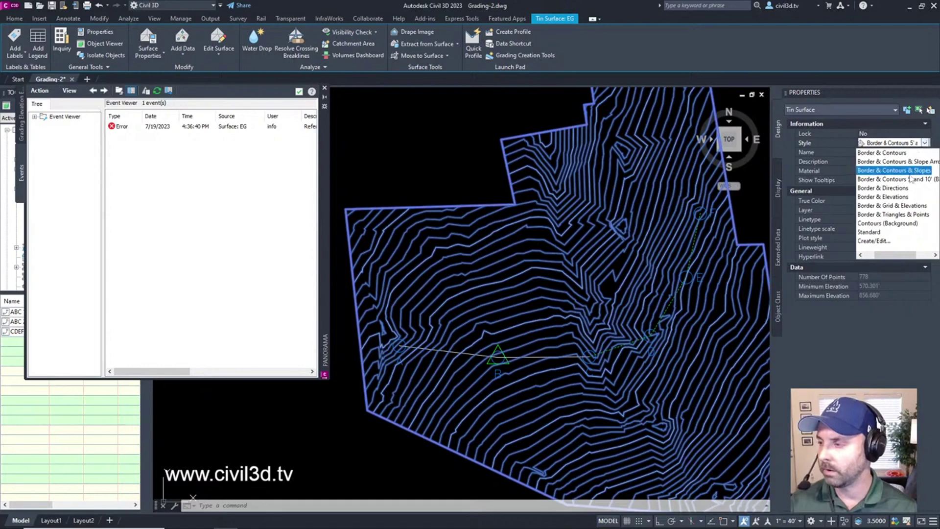
{"action": "left_click", "coordinate": [890, 223]}
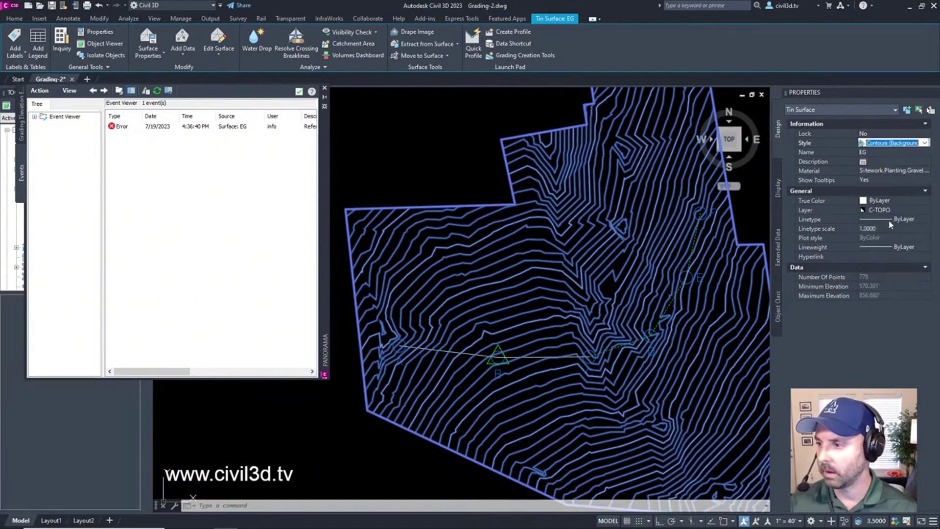
{"action": "left_click", "coordinate": [924, 143]}
{"action": "left_click", "coordinate": [894, 205]}
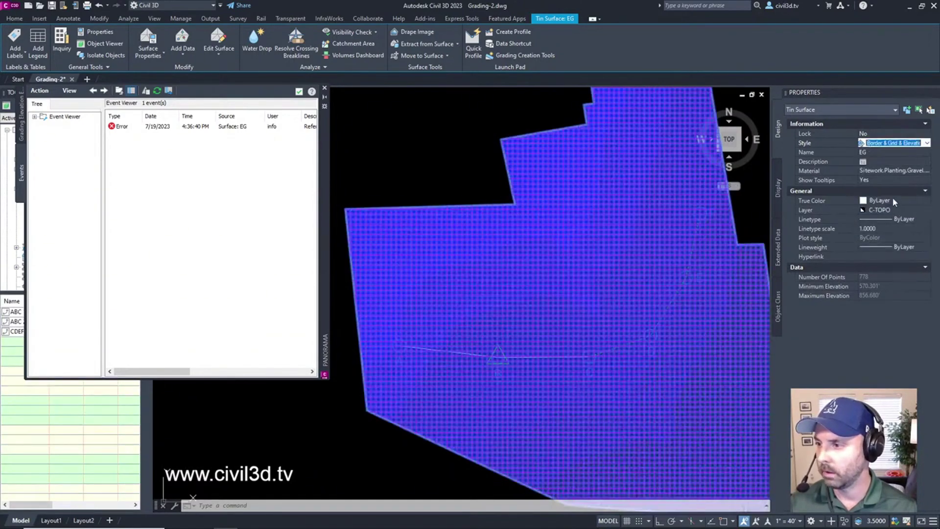
{"action": "left_click", "coordinate": [924, 143]}
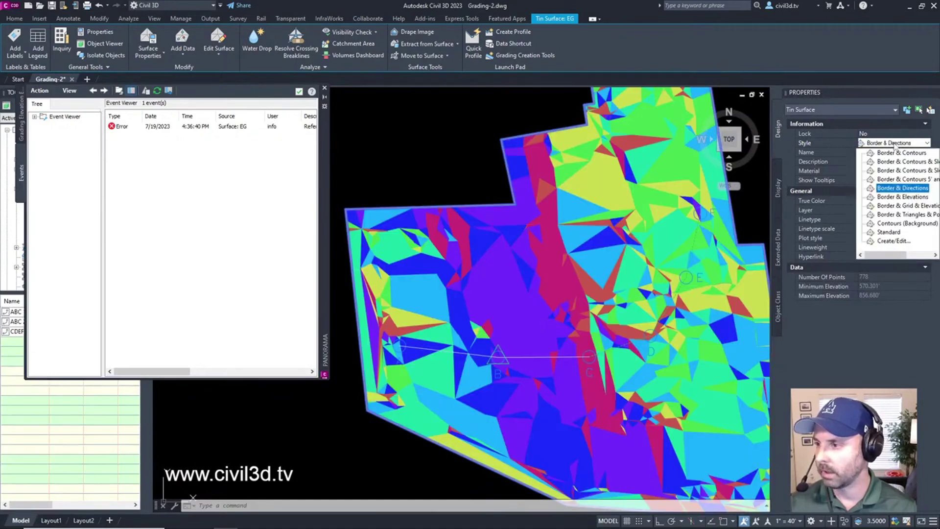
{"action": "left_click", "coordinate": [916, 179]}
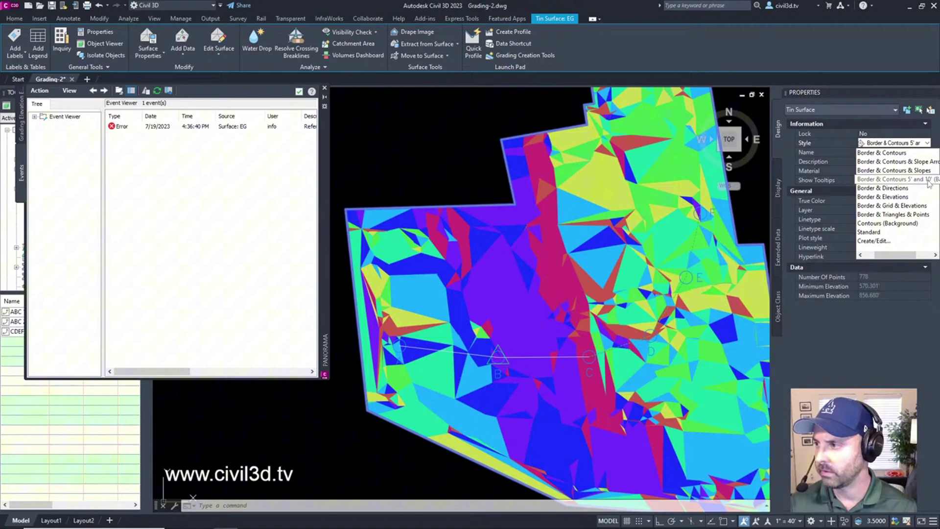
- Insert an elevation point on feature line A–B at a spot between A and B (station 2+36.93)
{"action": "key", "text": "Escape"}
{"action": "key", "text": "Escape"}
{"action": "key", "text": "Escape"}
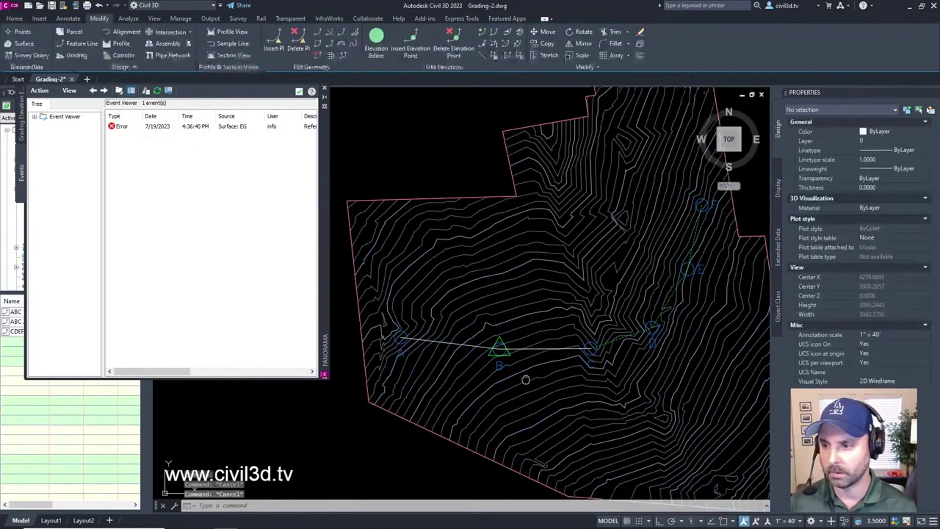
{"action": "left_click", "coordinate": [299, 92]}
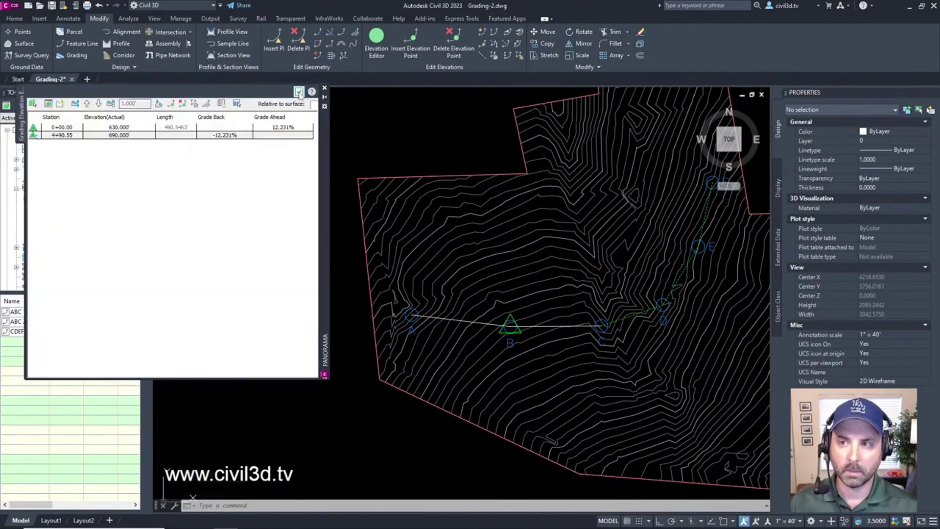
{"action": "left_click", "coordinate": [171, 105]}
{"action": "scroll", "coordinate": [466, 313], "scroll_direction": "up", "scroll_amount": 3}
{"action": "scroll", "coordinate": [465, 312], "scroll_direction": "up", "scroll_amount": 2}
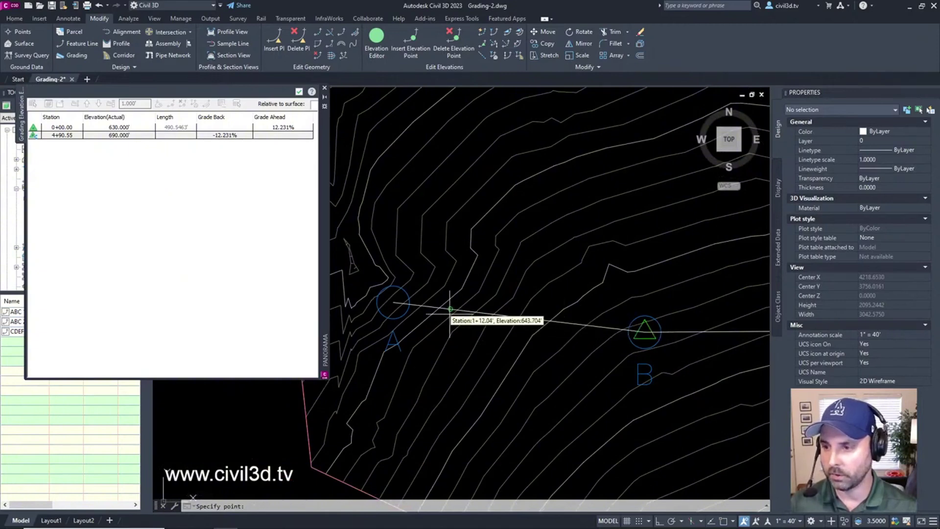
{"action": "left_click", "coordinate": [554, 319]}
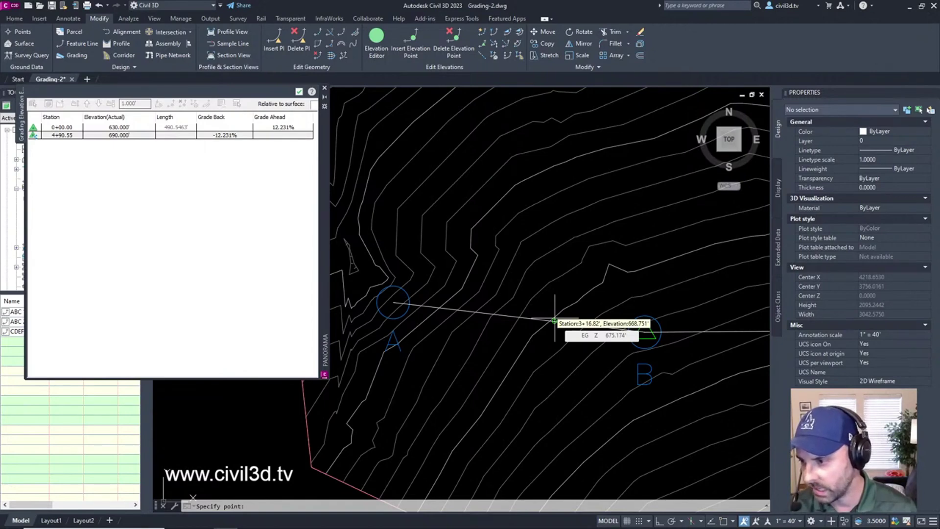
{"action": "key", "text": "Escape"}
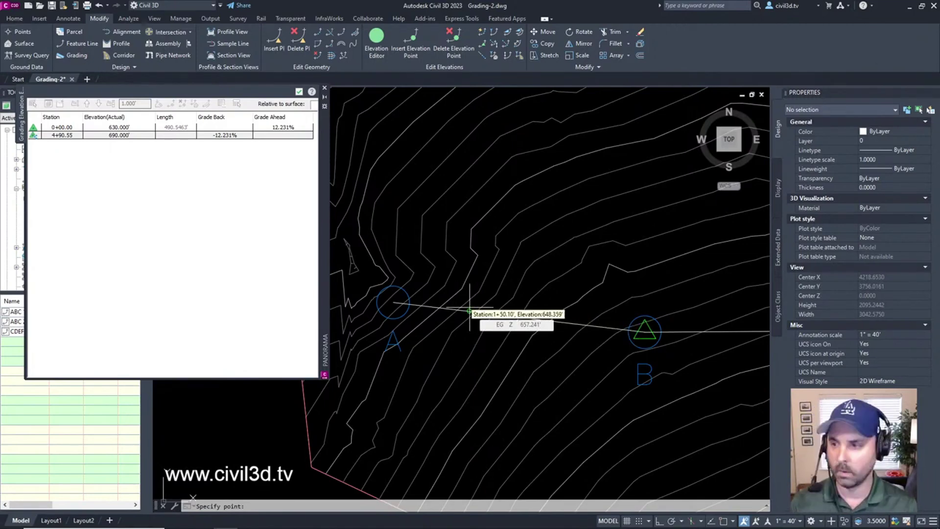
{"action": "left_click", "coordinate": [514, 318]}
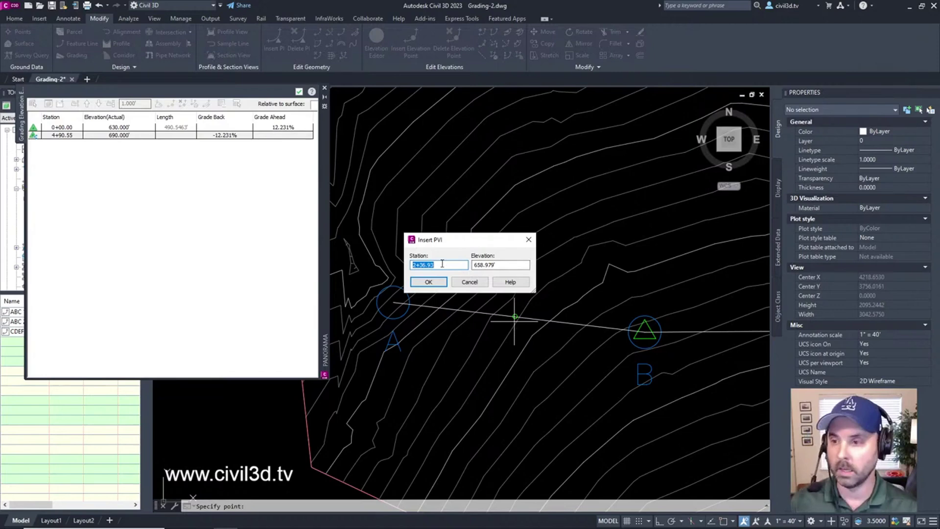
- Change the new point's station to 2+50, keep elevation 658.979', and confirm it
{"action": "left_click_drag", "start_coordinate": [442, 264], "coordinate": [418, 269]}
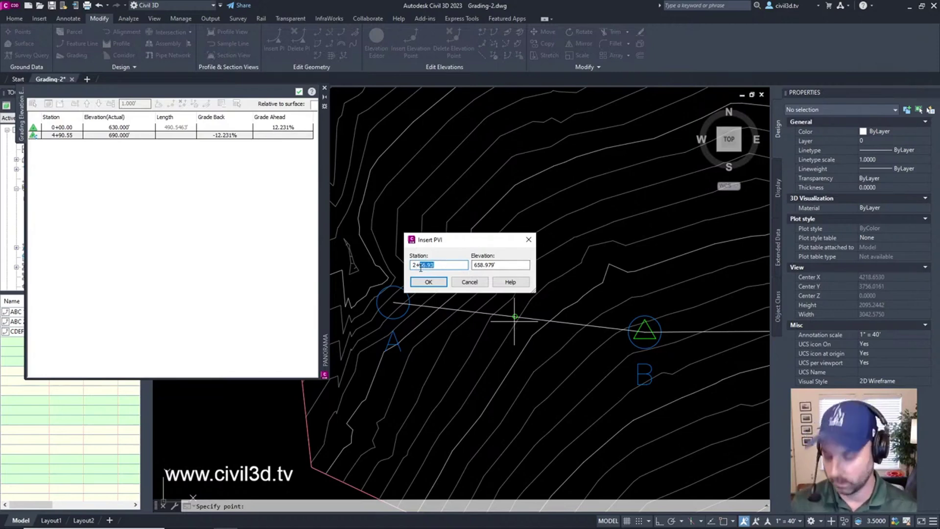
{"action": "type", "text": "50"}
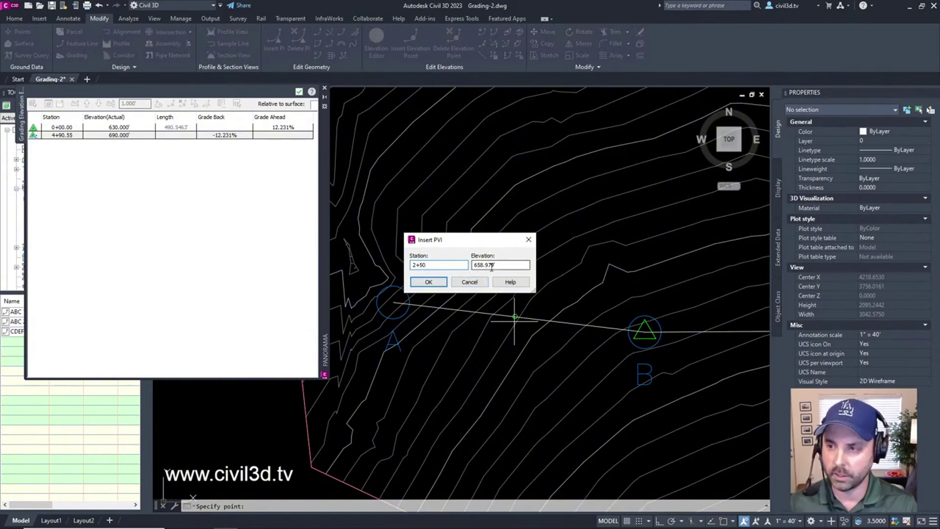
{"action": "left_click", "coordinate": [429, 282]}
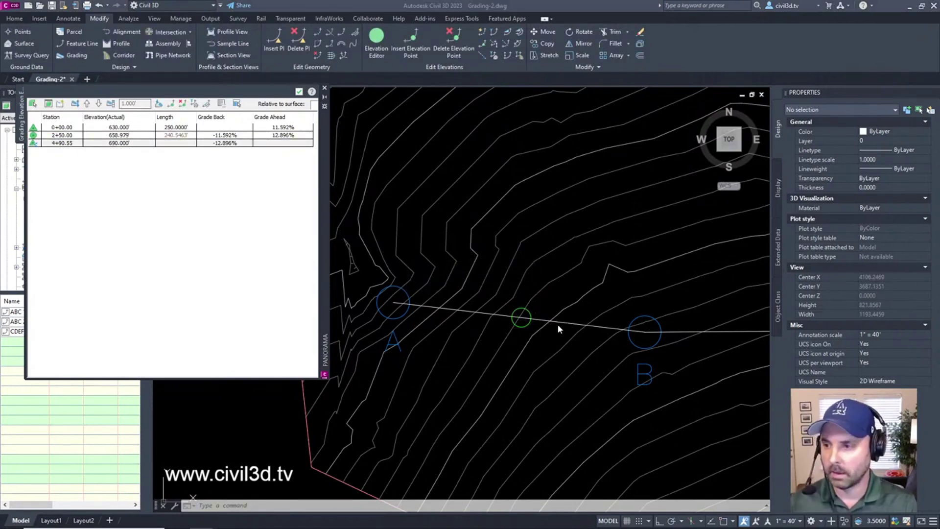
- Select feature line A–B in the drawing, cancelling an accidental window selection
{"action": "left_click", "coordinate": [571, 323]}
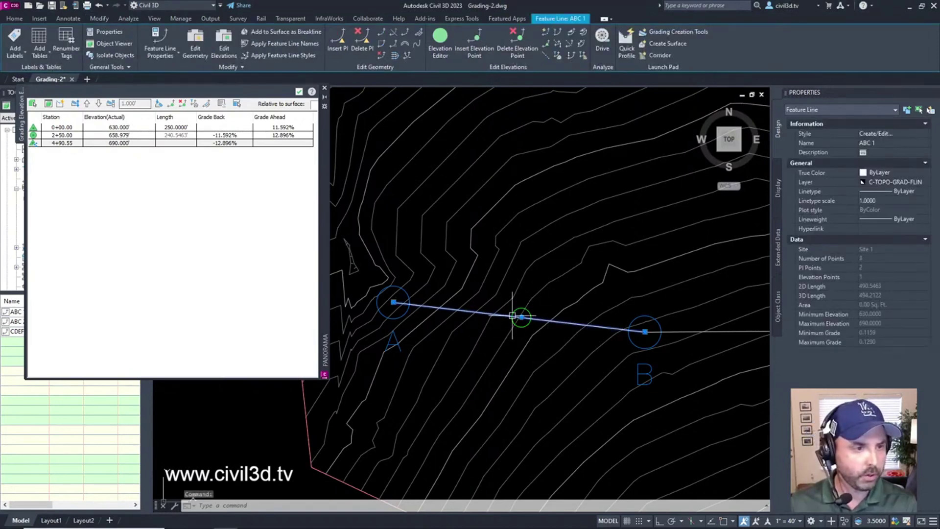
{"action": "scroll", "coordinate": [506, 315], "scroll_direction": "up", "scroll_amount": 4}
{"action": "scroll", "coordinate": [493, 325], "scroll_direction": "down", "scroll_amount": 7}
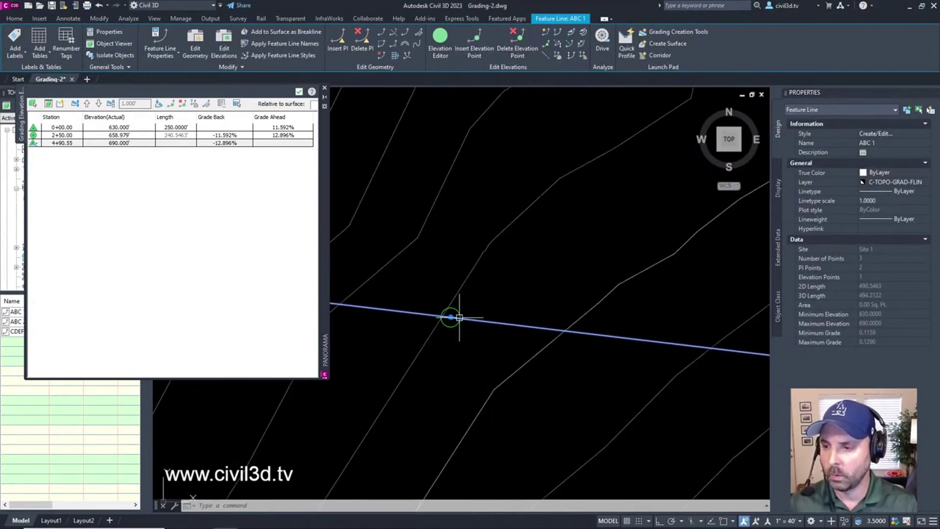
{"action": "scroll", "coordinate": [461, 319], "scroll_direction": "up", "scroll_amount": 5}
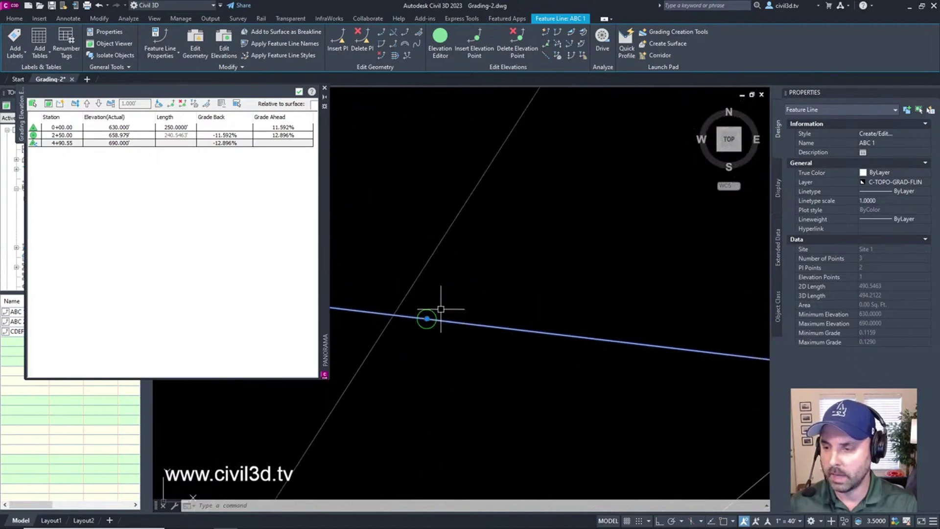
{"action": "mouse_move", "coordinate": [441, 309]}
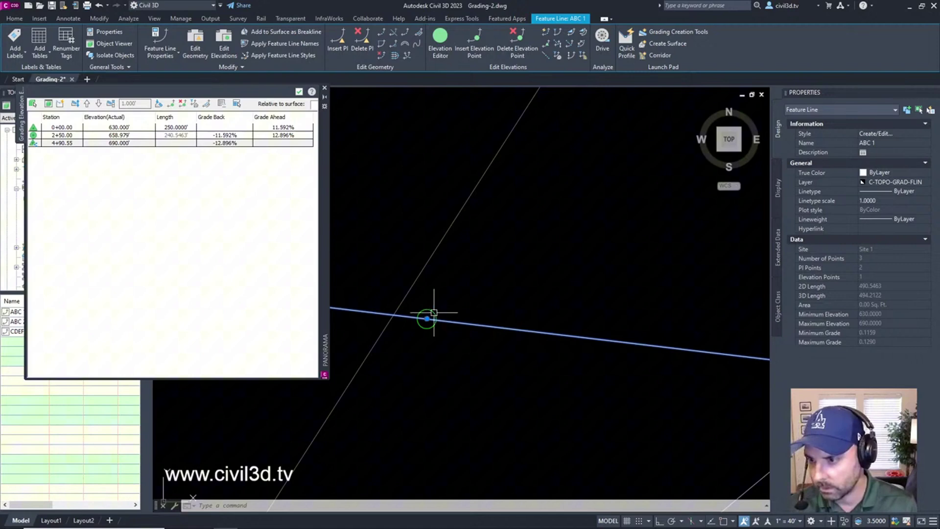
{"action": "left_click", "coordinate": [431, 316]}
{"action": "key", "text": "Escape"}
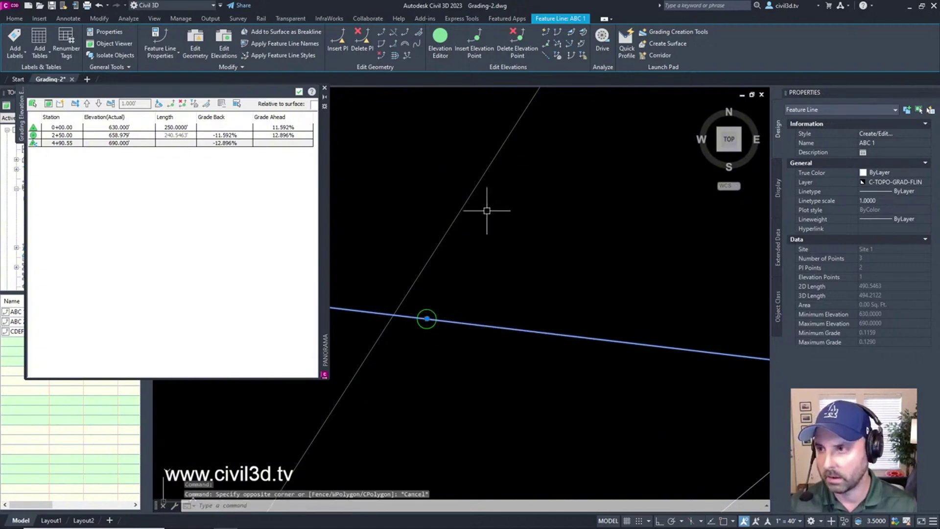
- Set station 2+50.00's elevation to 670.500' and reselect feature line ABC 1
{"action": "left_click", "coordinate": [130, 135]}
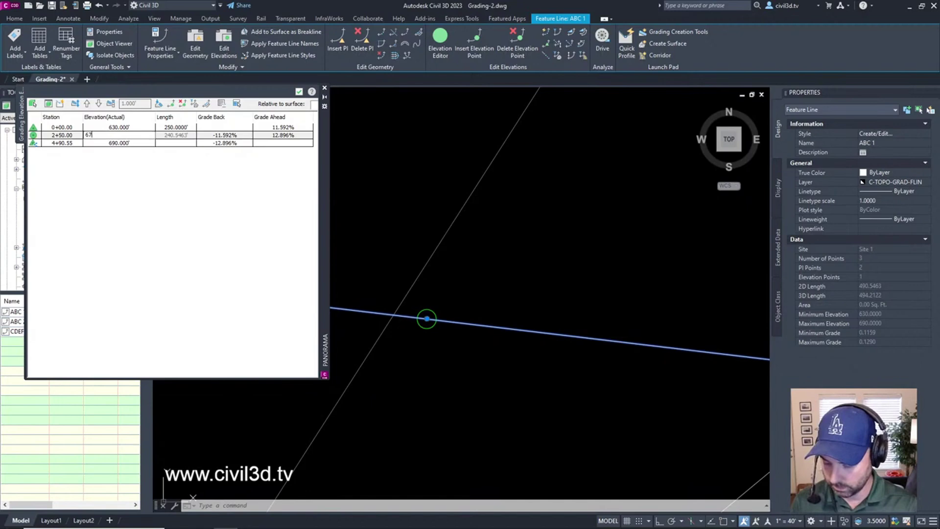
{"action": "key", "text": "Return"}
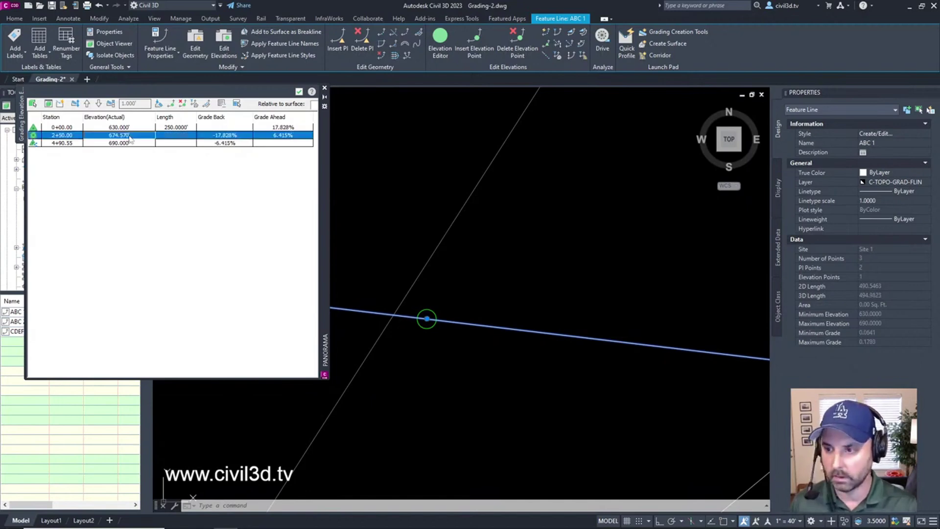
{"action": "key", "text": "Escape"}
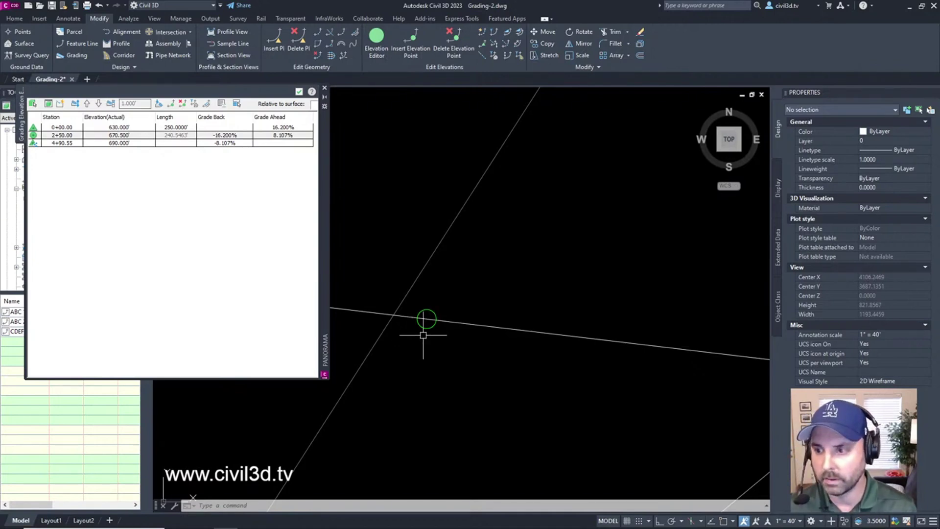
{"action": "scroll", "coordinate": [475, 336], "scroll_direction": "up", "scroll_amount": 4}
{"action": "scroll", "coordinate": [477, 336], "scroll_direction": "down", "scroll_amount": 4}
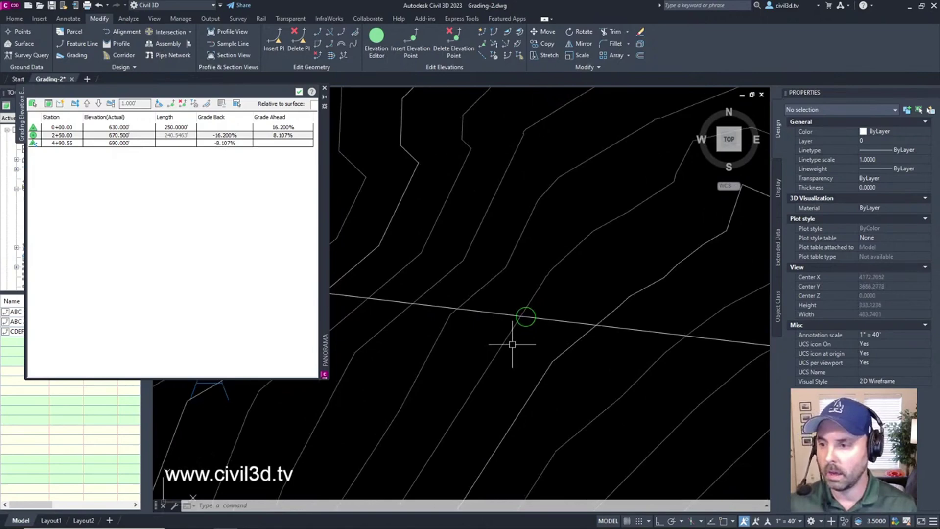
{"action": "key", "text": "Escape"}
{"action": "key", "text": "Escape"}
{"action": "left_click", "coordinate": [557, 339]}
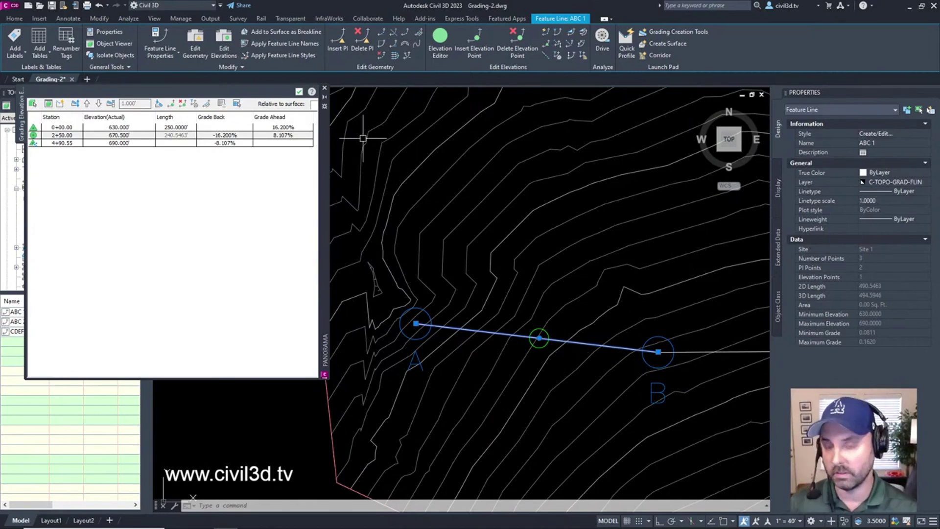
- Close the elevation editor and add the feature line to EG's Definition as Breakline set1
{"action": "left_click", "coordinate": [298, 91]}
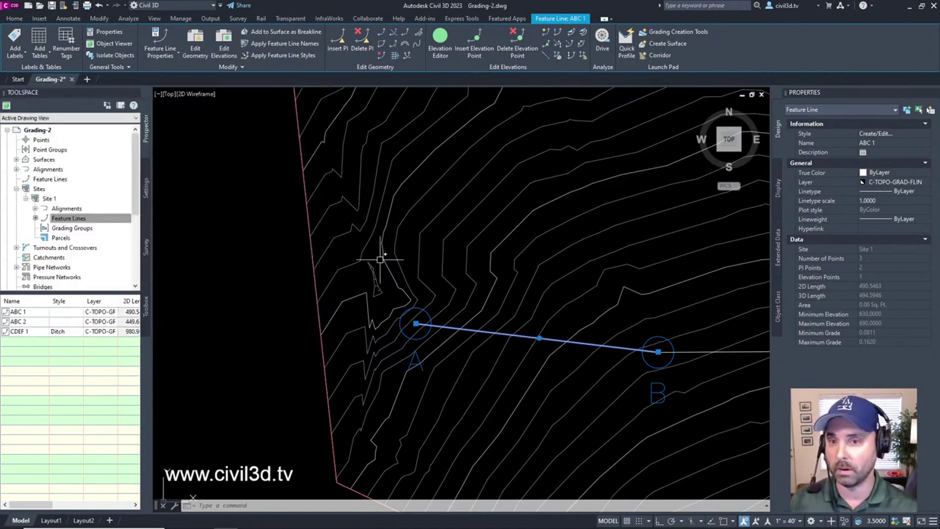
{"action": "left_click", "coordinate": [36, 160]}
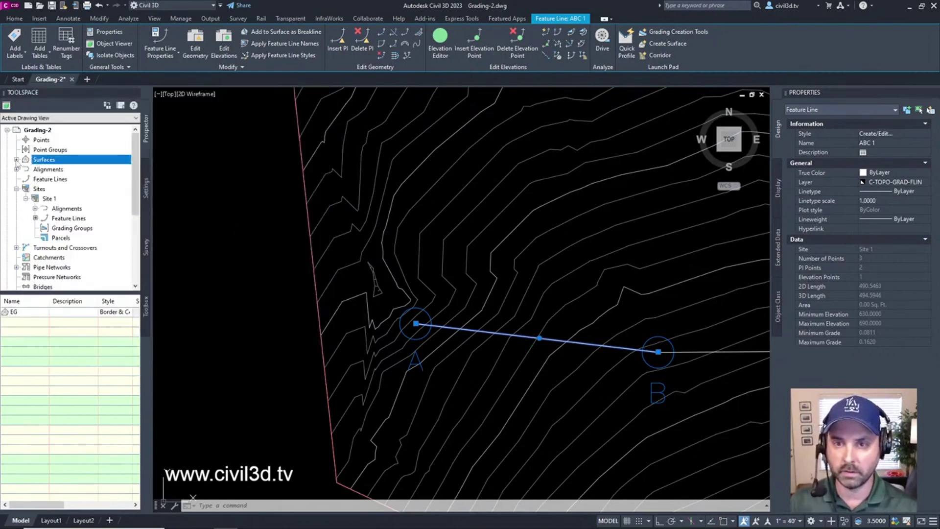
{"action": "left_click", "coordinate": [16, 159]}
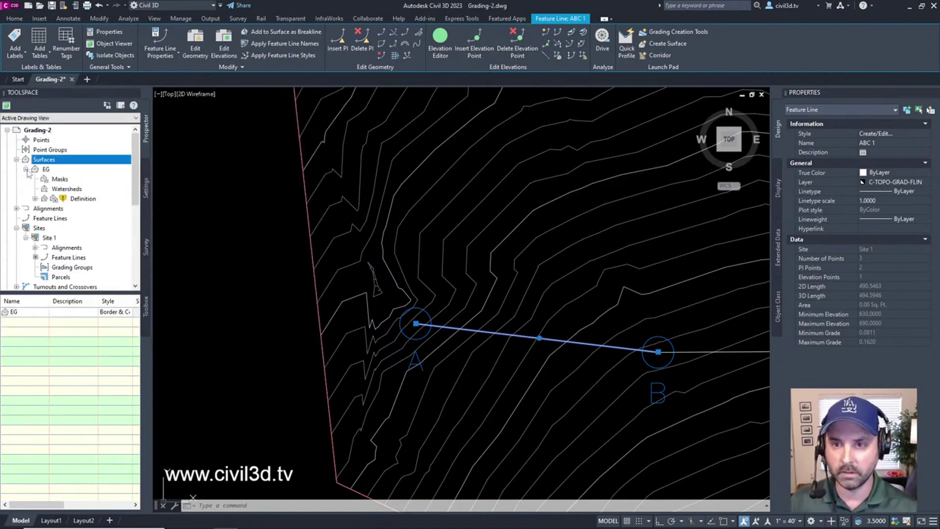
{"action": "left_click", "coordinate": [82, 199]}
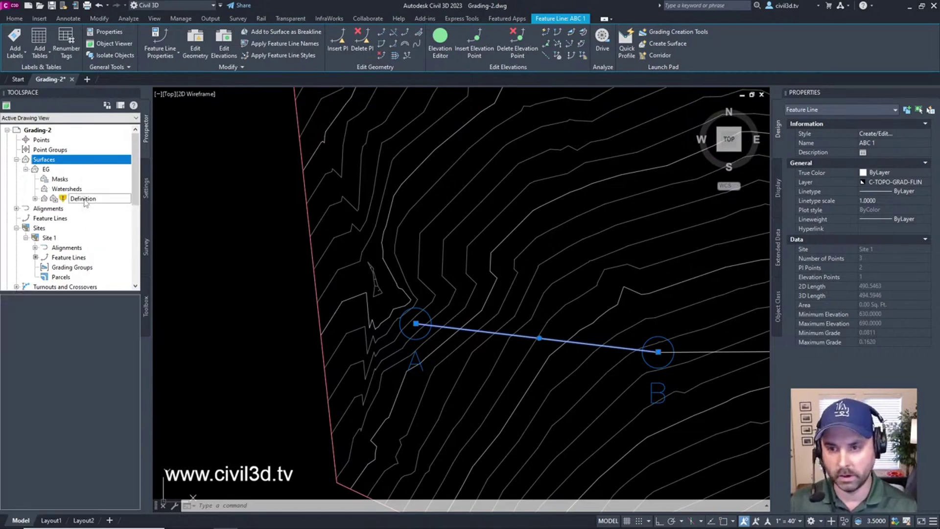
{"action": "left_click", "coordinate": [35, 199]}
{"action": "left_click", "coordinate": [74, 200]}
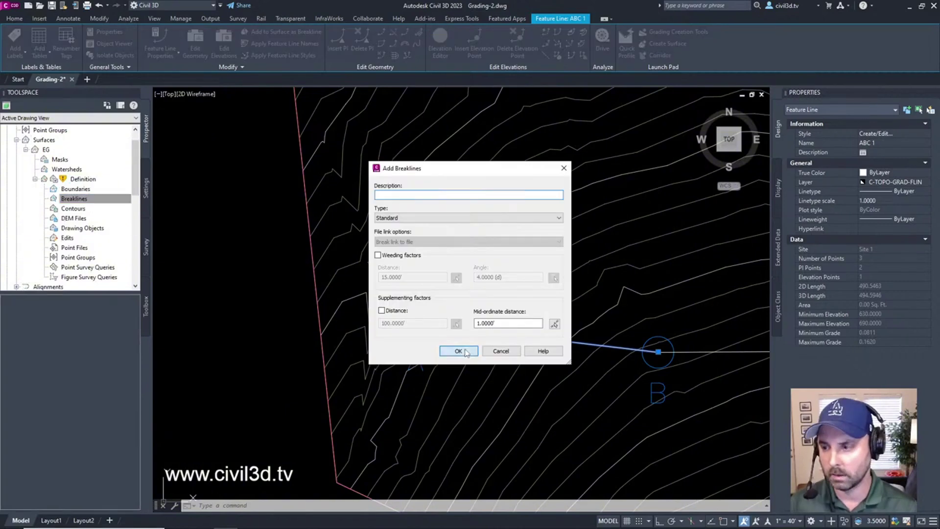
{"action": "left_click", "coordinate": [456, 350]}
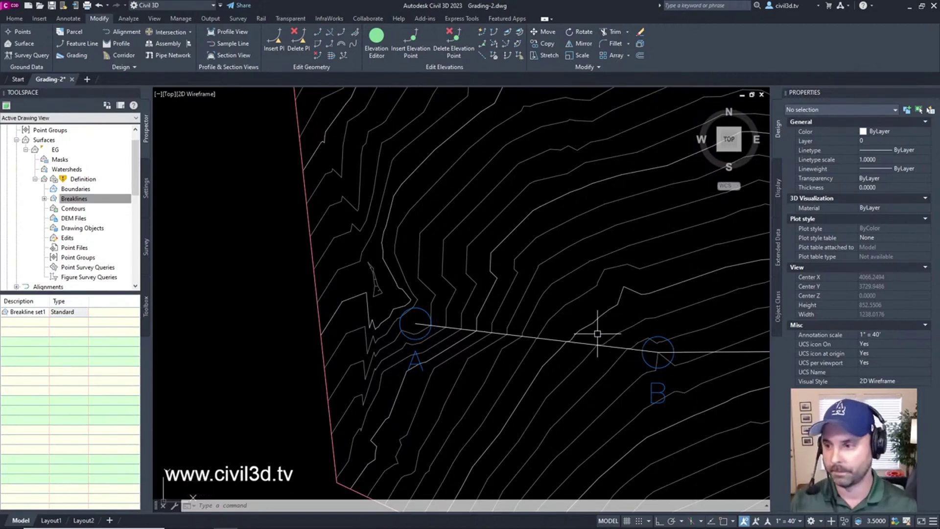
- Delete Breakline set1 from the EG surface's breaklines
{"action": "left_click", "coordinate": [44, 198]}
{"action": "left_click", "coordinate": [90, 210]}
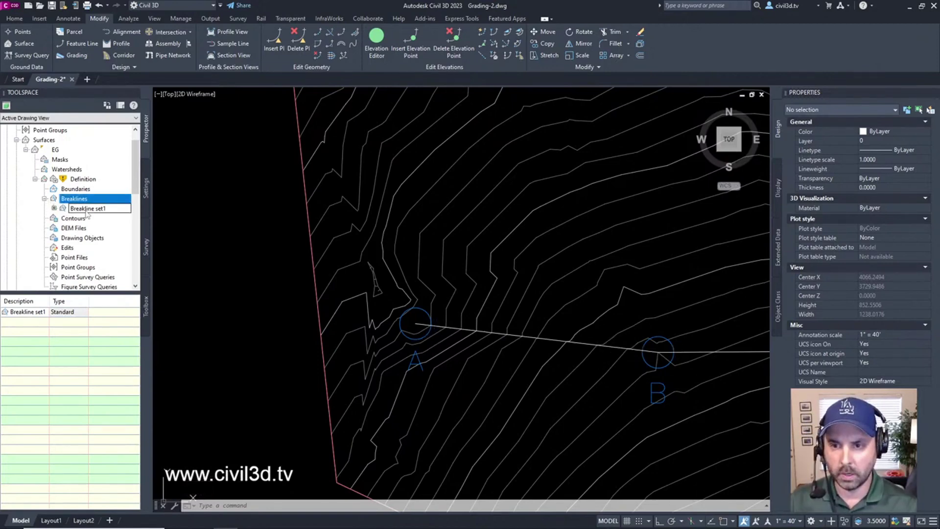
{"action": "right_click", "coordinate": [89, 211]}
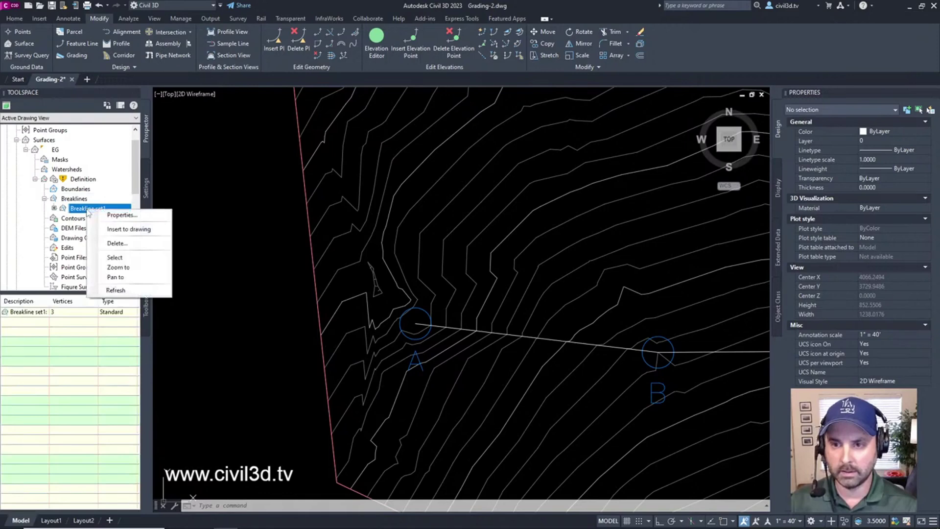
{"action": "left_click", "coordinate": [127, 243]}
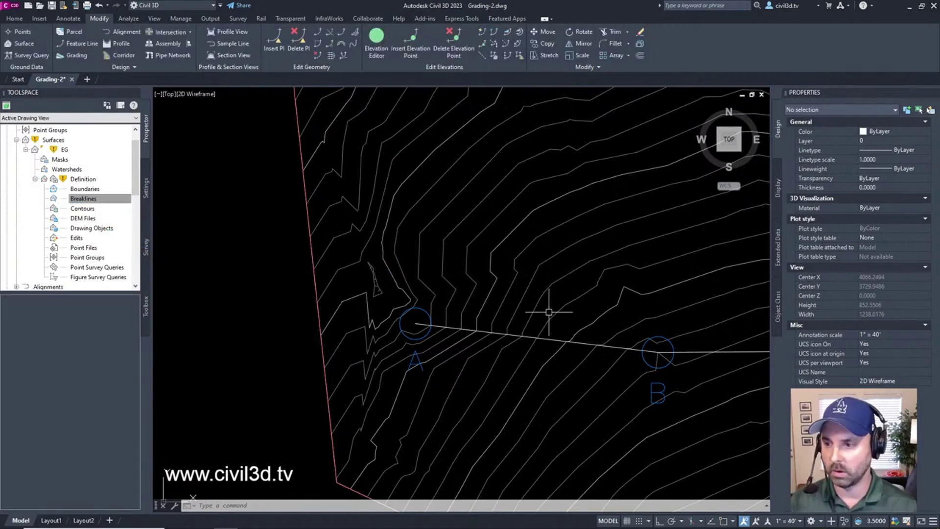
- Rebuild the EG surface and recentre the view on points A and B
{"action": "right_click", "coordinate": [60, 151]}
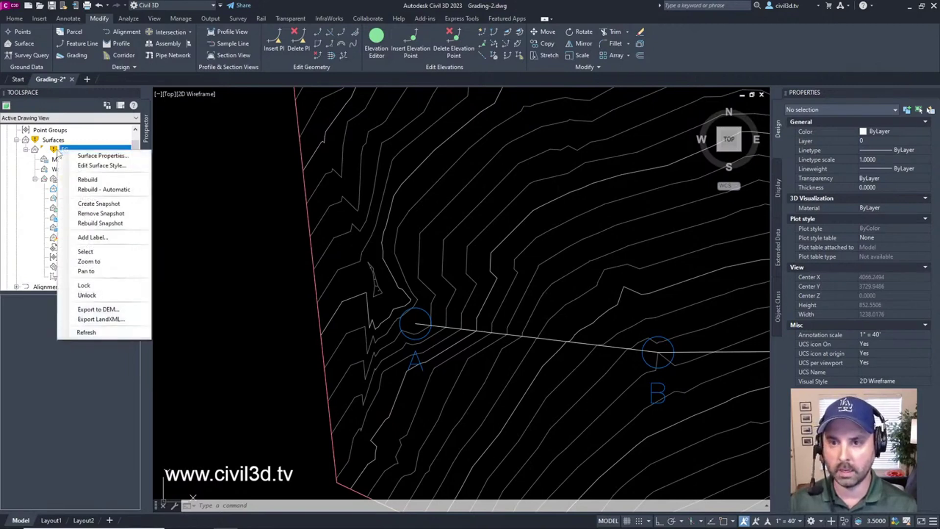
{"action": "left_click", "coordinate": [87, 179]}
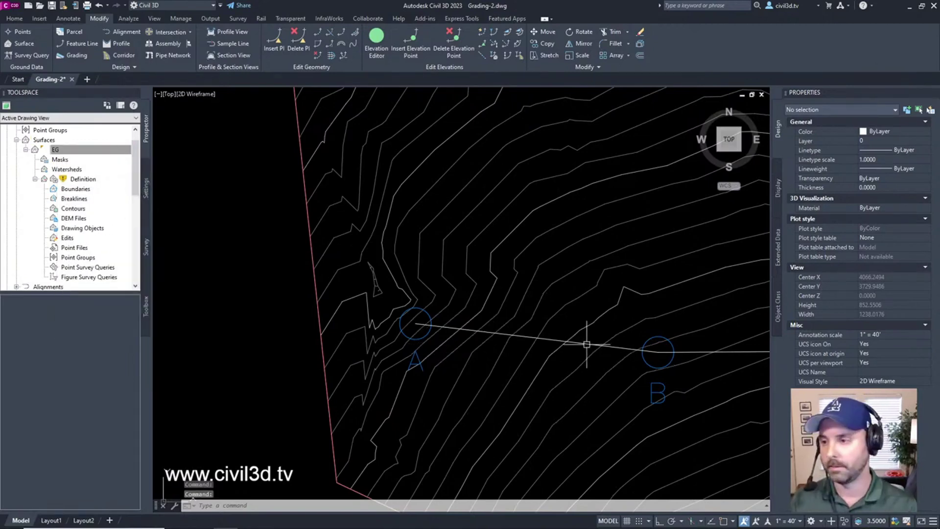
{"action": "mouse_move", "coordinate": [587, 338]}
{"action": "middle_mouse_down"}
{"action": "mouse_move", "coordinate": [568, 355]}
{"action": "mouse_move", "coordinate": [561, 334]}
{"action": "middle_mouse_up"}
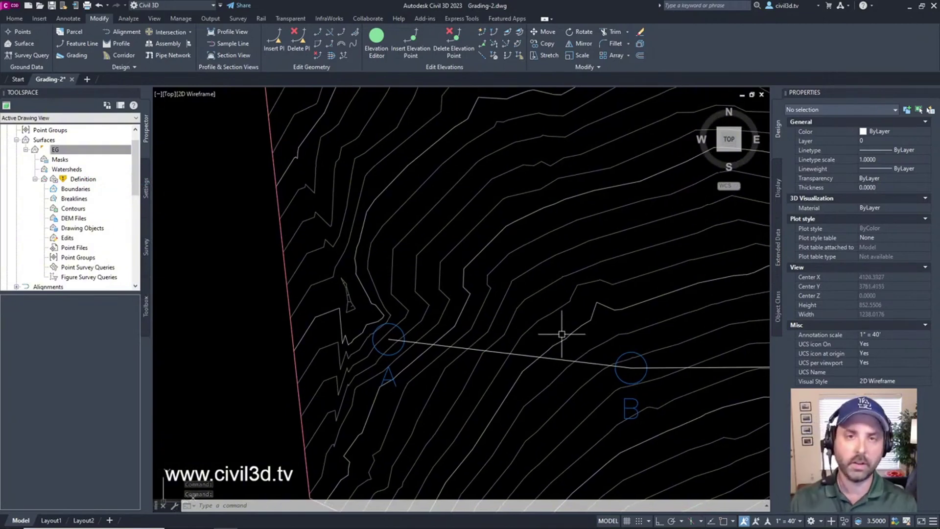
{"action": "mouse_move", "coordinate": [562, 335]}
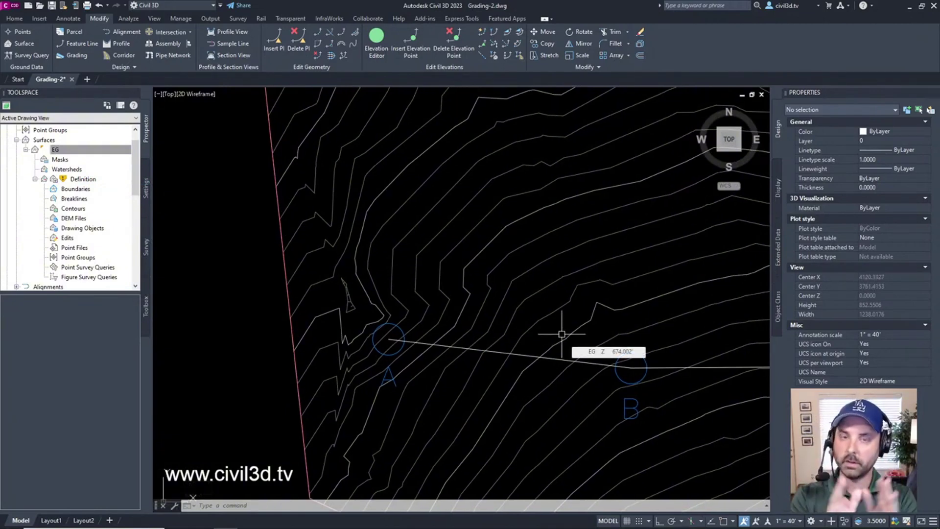